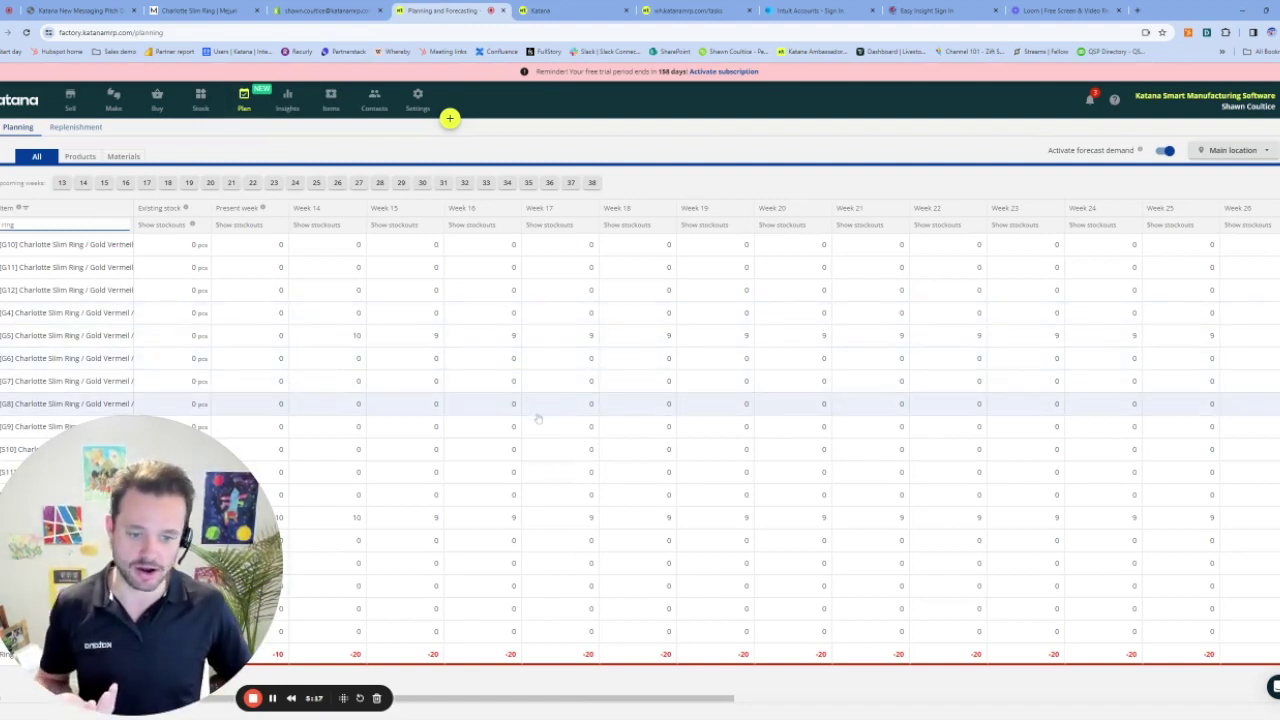
Clear the "ring" item filter in the planning table so all items are listed
{"action": "left_click", "coordinate": [23, 222]}
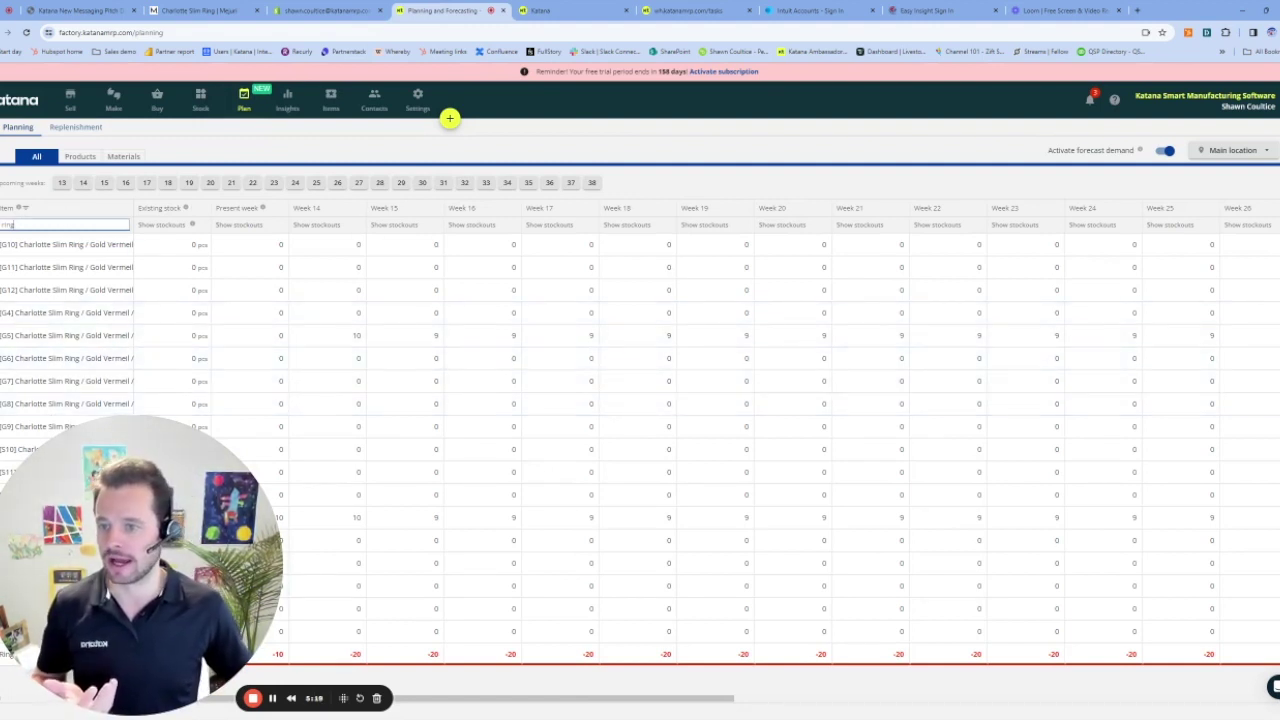
{"action": "key", "text": "BackSpace"}
{"action": "key", "text": "BackSpace"}
{"action": "key", "text": "BackSpace"}
{"action": "key", "text": "BackSpace"}
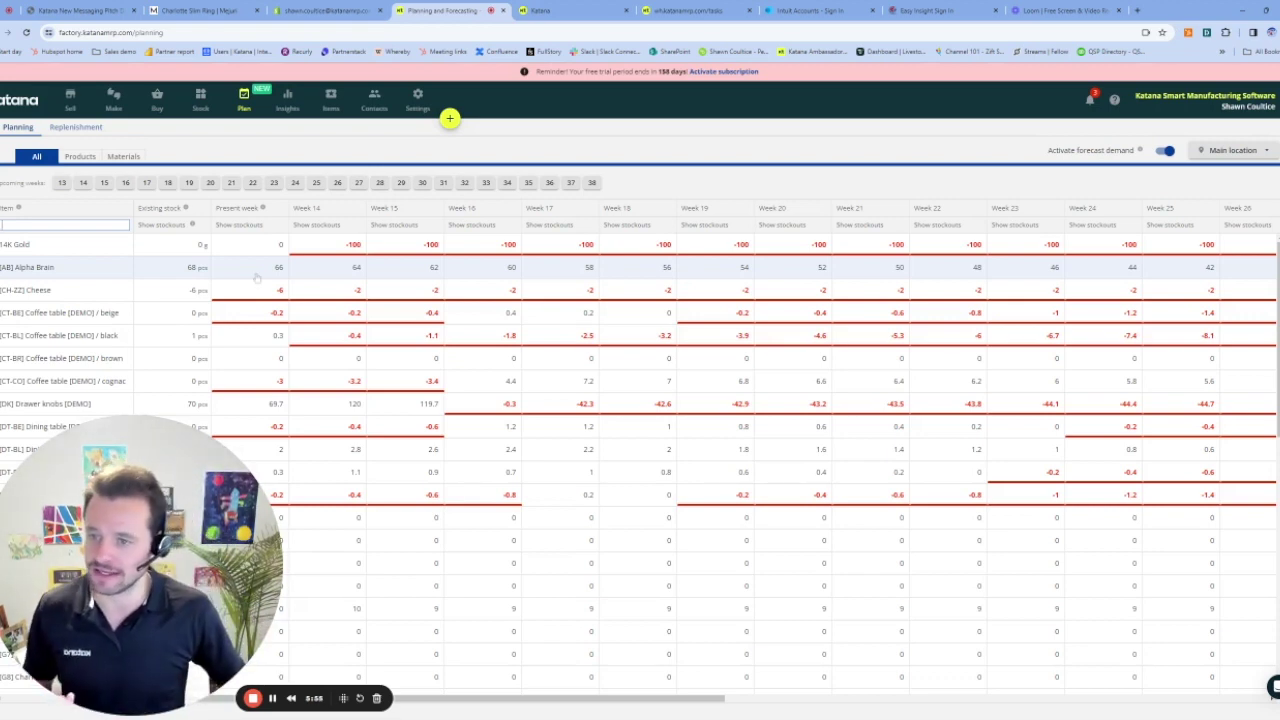
Review Alpha Brain's weekly forecast and its Inventory Intel stock movements, and return to the planning table
{"action": "left_click", "coordinate": [196, 270]}
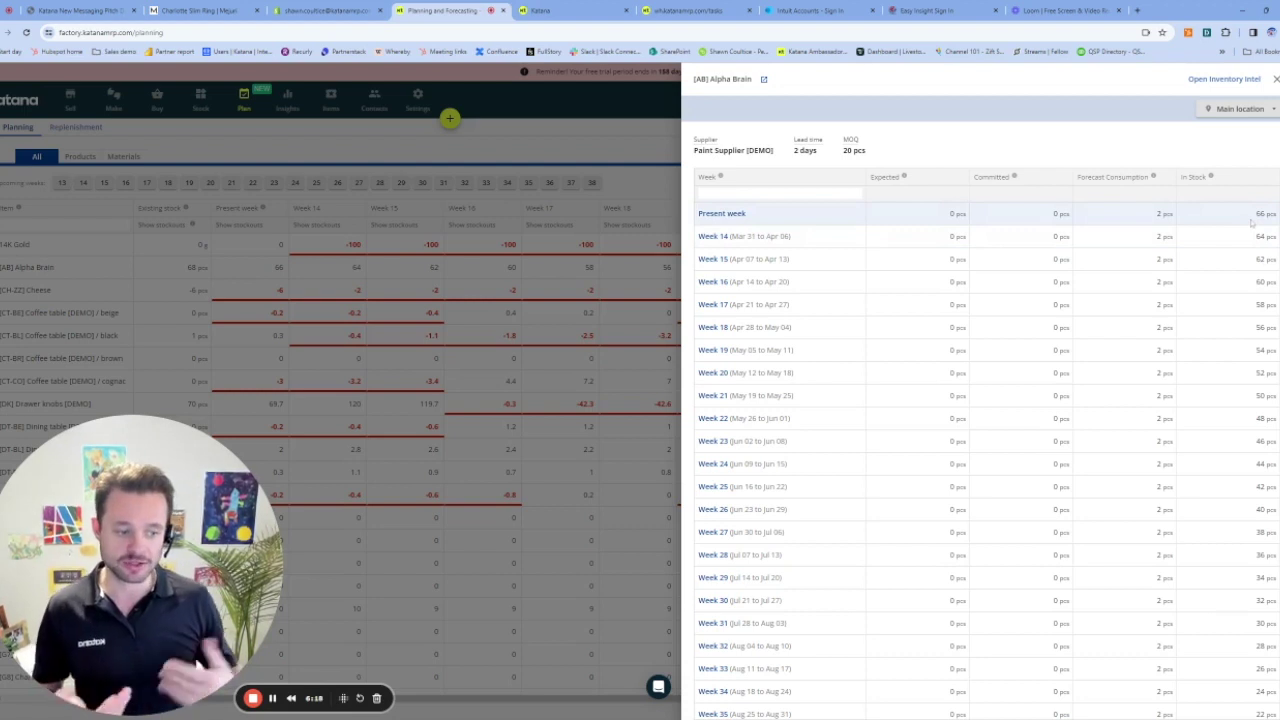
{"action": "scroll", "coordinate": [1197, 345], "scroll_direction": "down", "scroll_amount": 2}
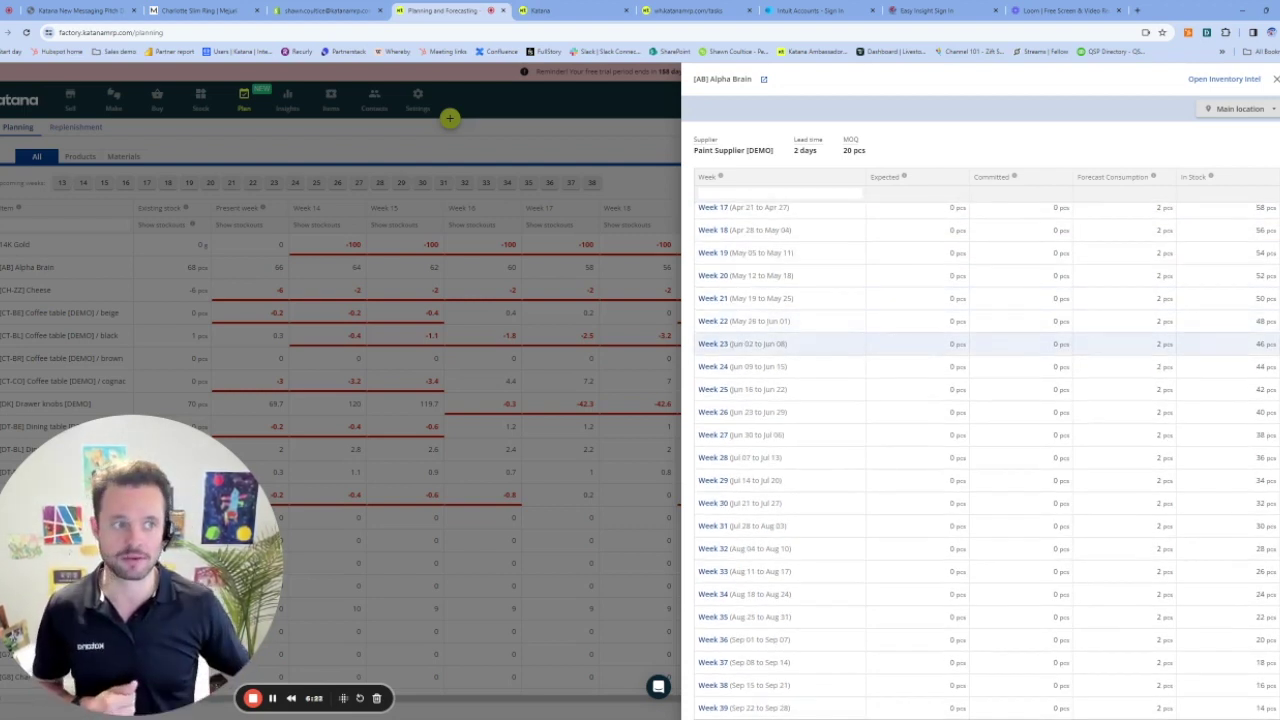
{"action": "scroll", "coordinate": [1197, 345], "scroll_direction": "up", "scroll_amount": 2}
{"action": "left_click", "coordinate": [1220, 80]}
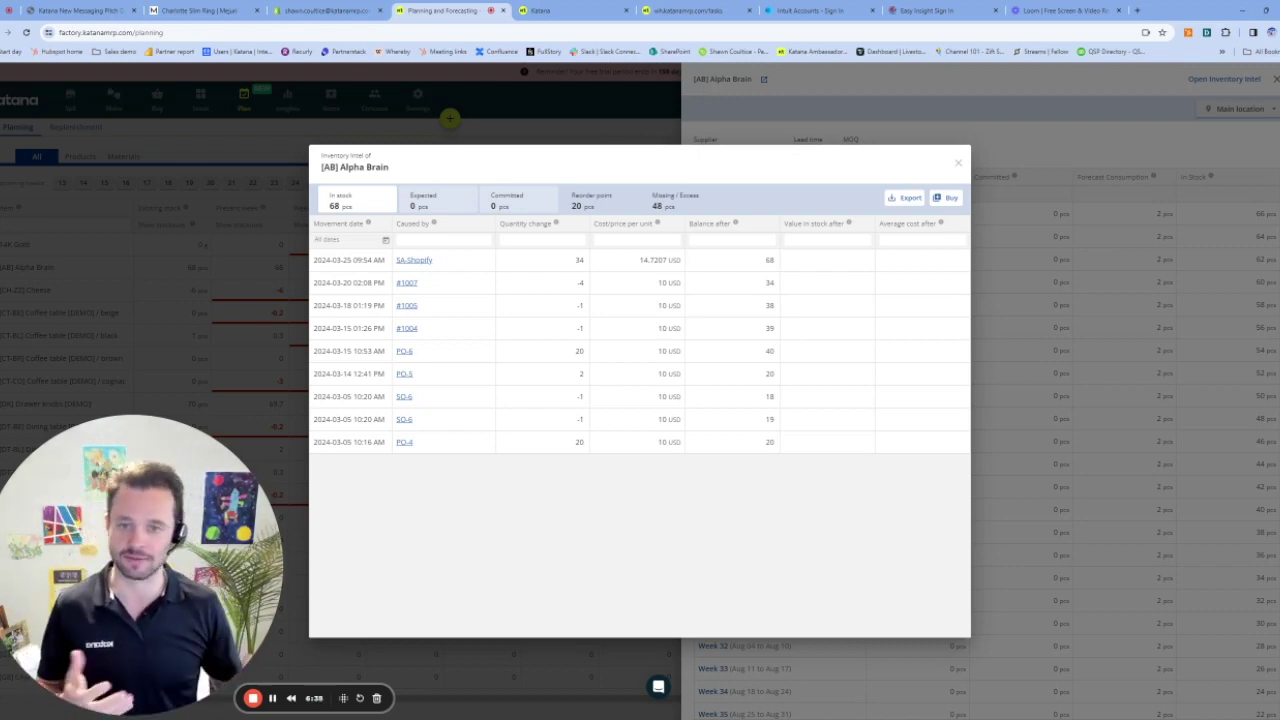
{"action": "left_click", "coordinate": [958, 162]}
{"action": "left_click", "coordinate": [1276, 79]}
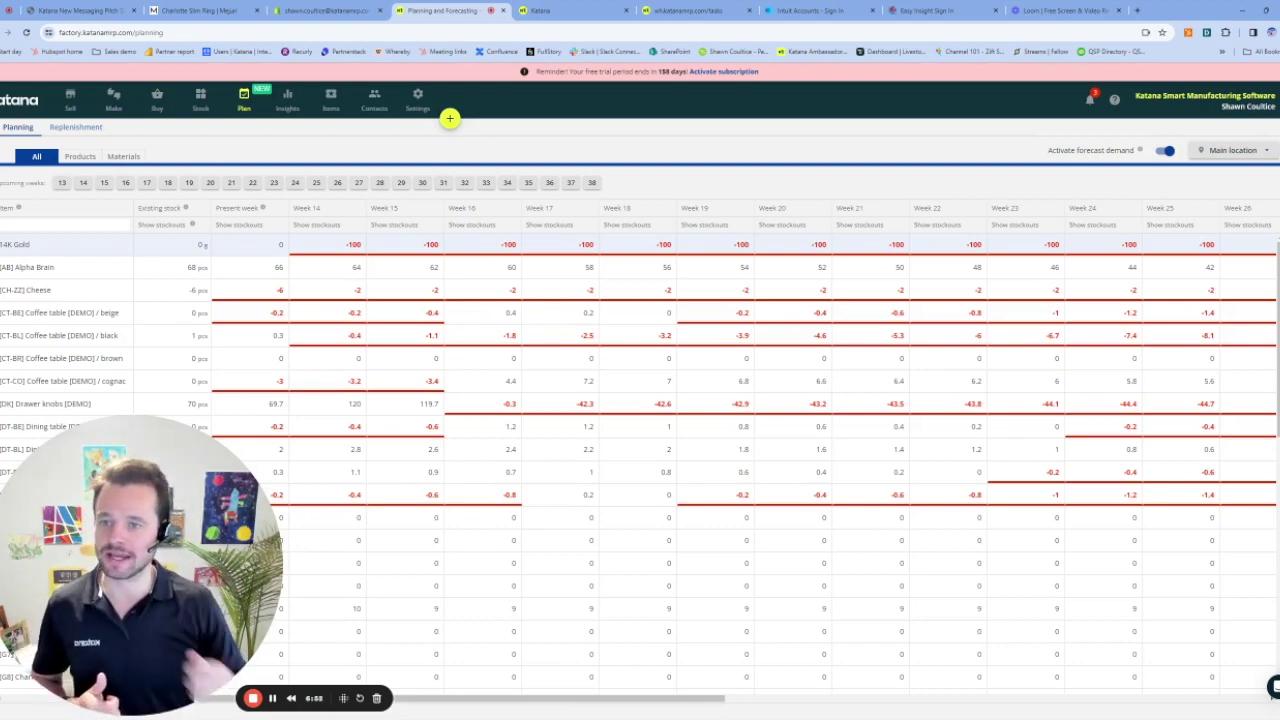
Show the replenishment suggestions for products and select Dining table / cognac, Dining table / beige and Coffee table / cognac
{"action": "left_click", "coordinate": [92, 129]}
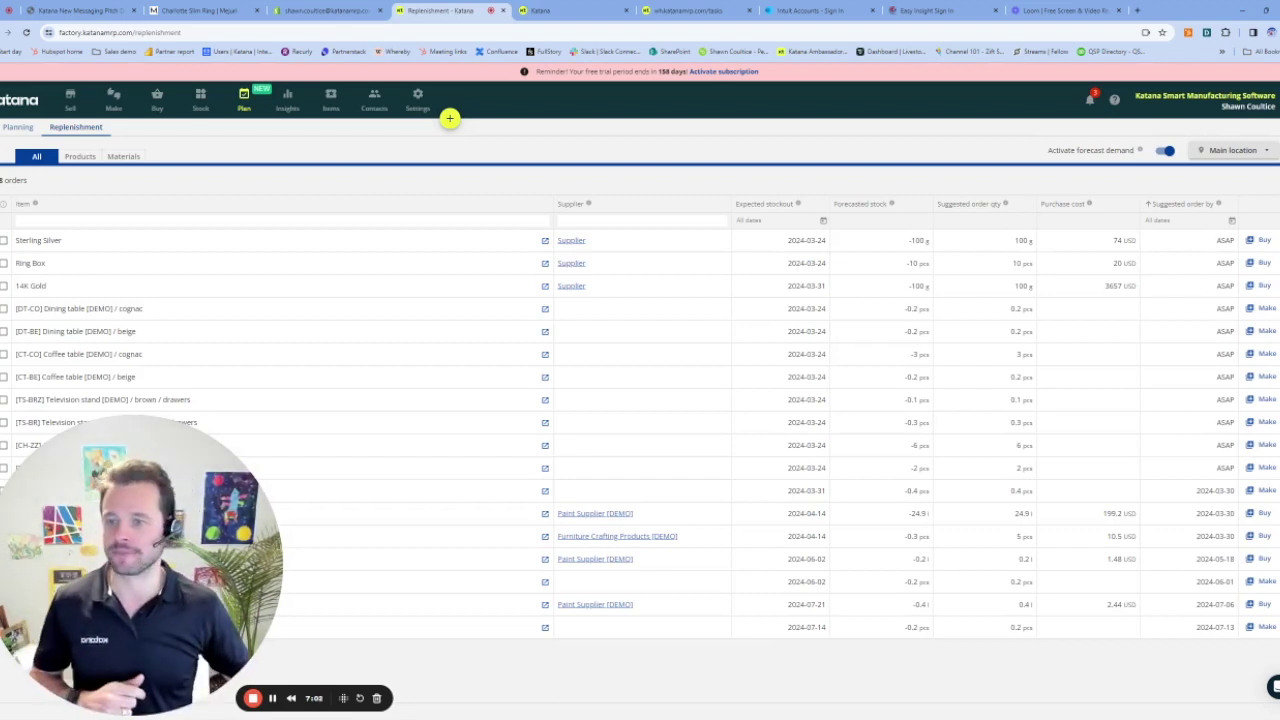
{"action": "left_click", "coordinate": [80, 157]}
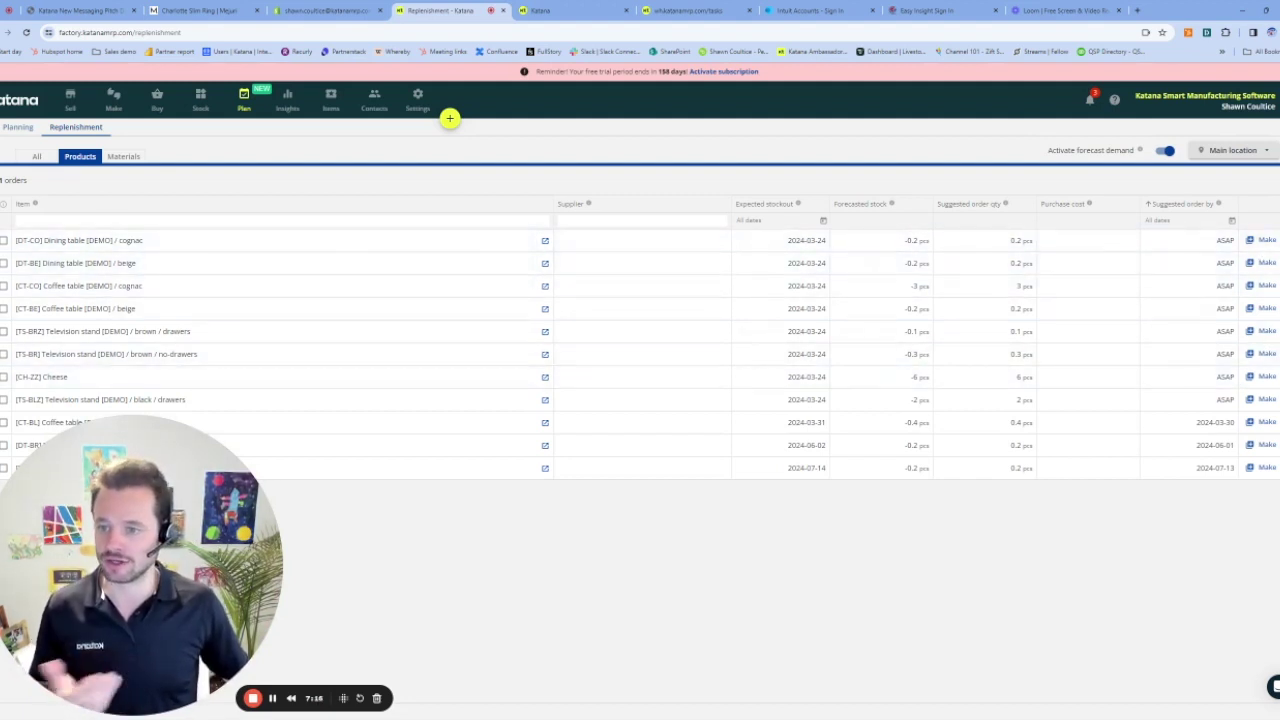
{"action": "left_click", "coordinate": [4, 240]}
{"action": "left_click", "coordinate": [4, 263]}
{"action": "left_click", "coordinate": [4, 286]}
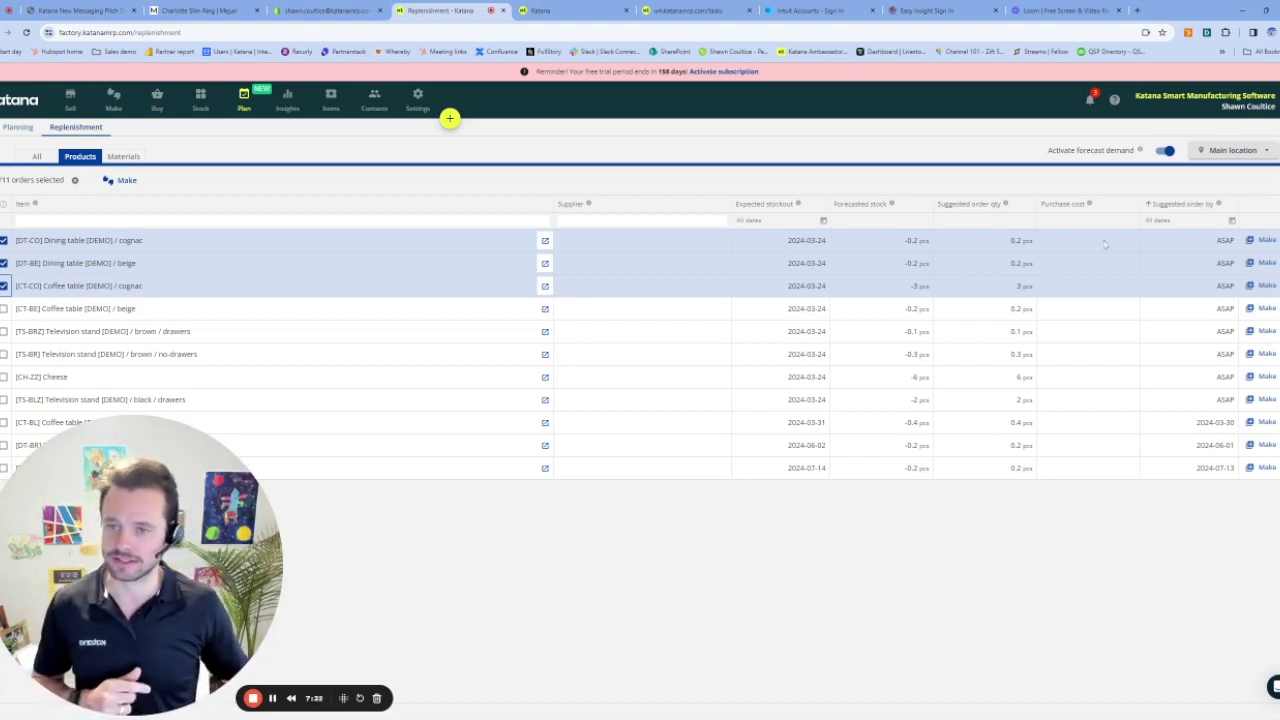
From the materials replenishment suggestions, create and open one purchase order for Sterling Silver, Ring Box and 14K Gold
{"action": "left_click", "coordinate": [125, 158]}
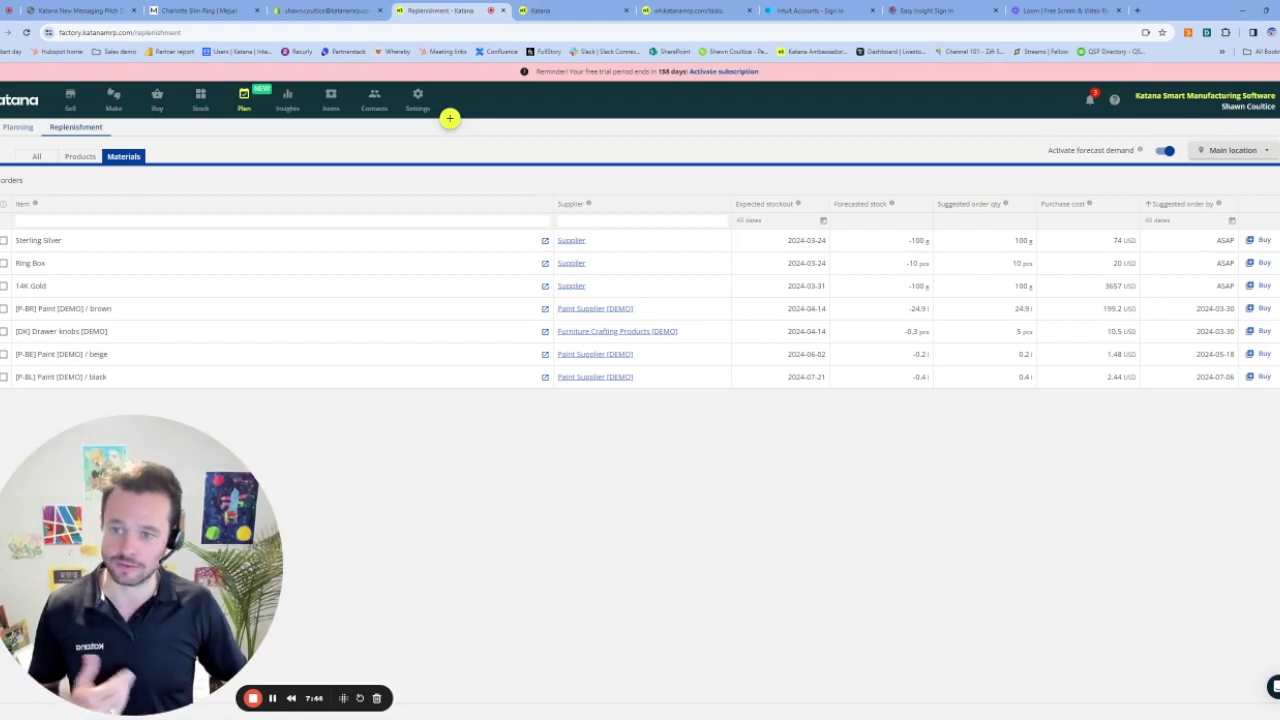
{"action": "left_click", "coordinate": [4, 240]}
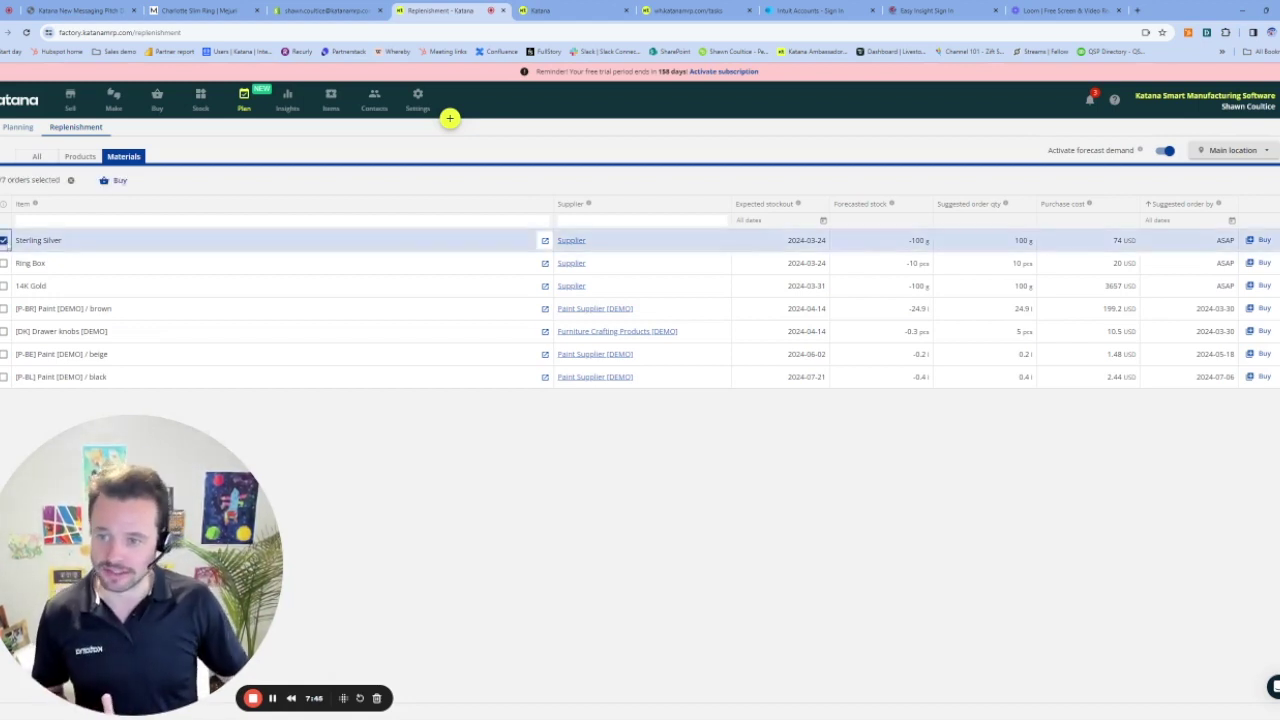
{"action": "left_click", "coordinate": [4, 263]}
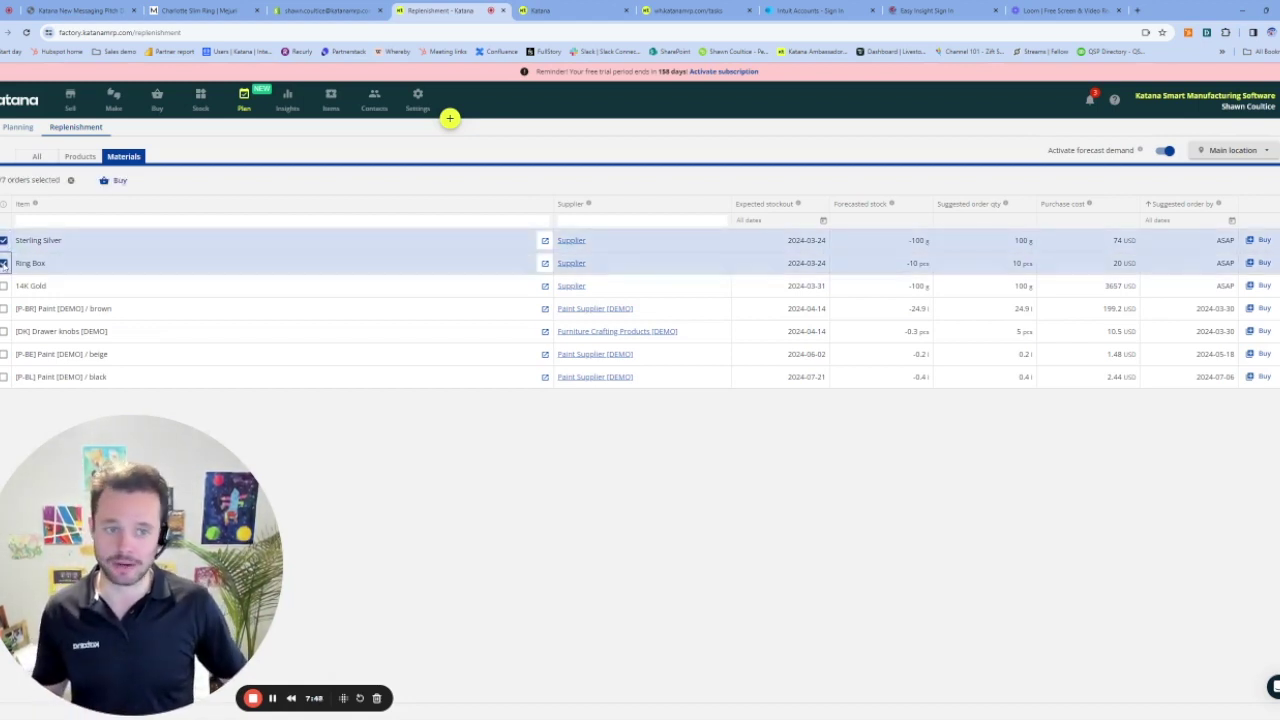
{"action": "left_click", "coordinate": [4, 286]}
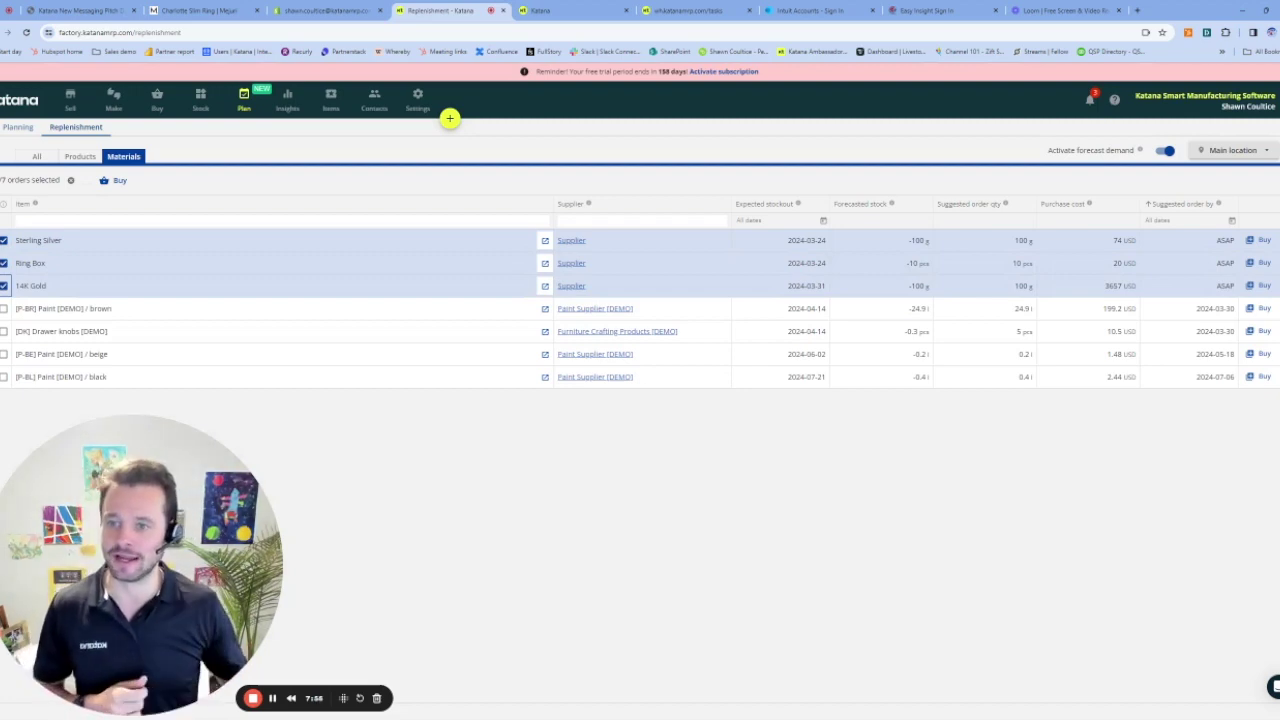
{"action": "left_click", "coordinate": [117, 181]}
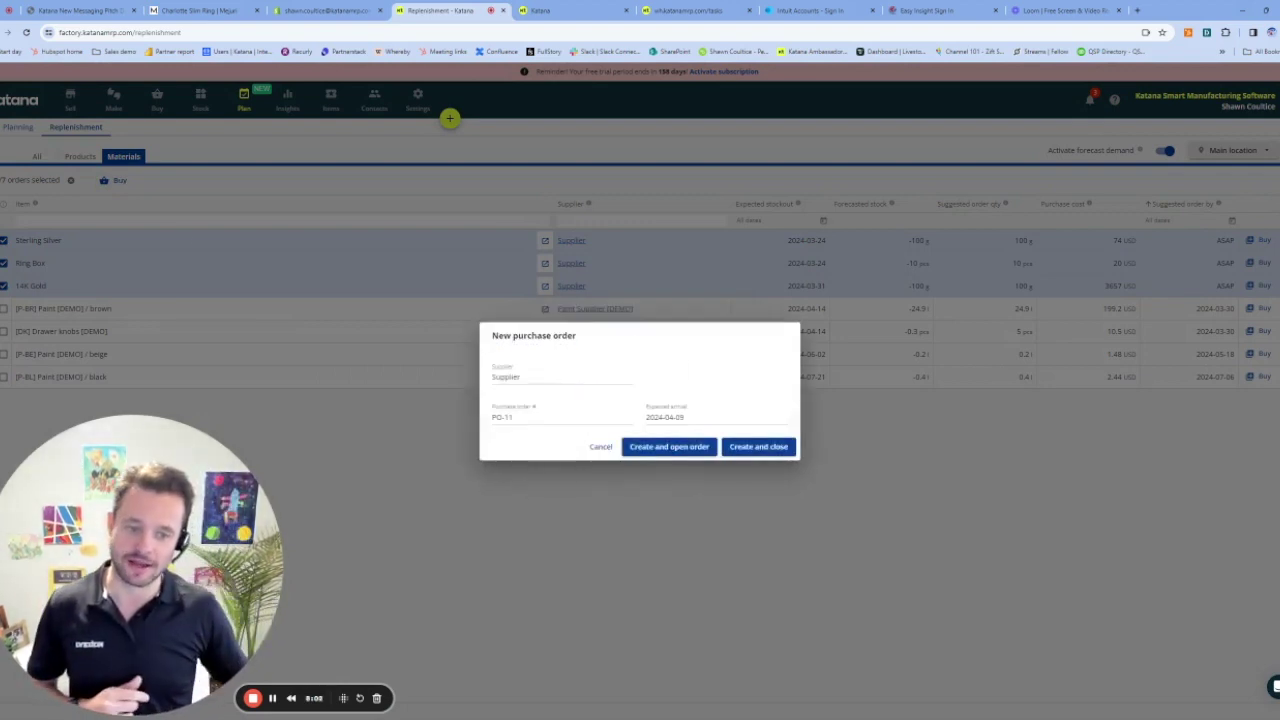
{"action": "left_click", "coordinate": [658, 447]}
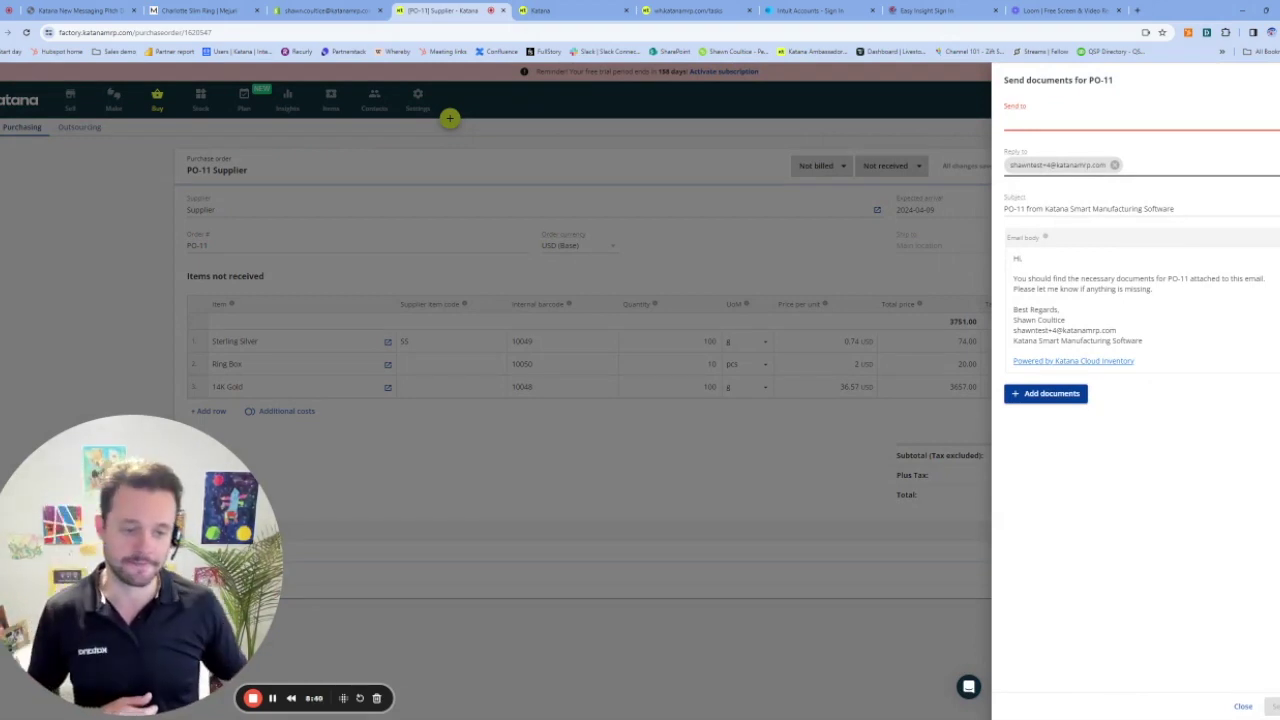
Dismiss the document e-mail form and receive all items on the purchase order
{"action": "left_click", "coordinate": [763, 489]}
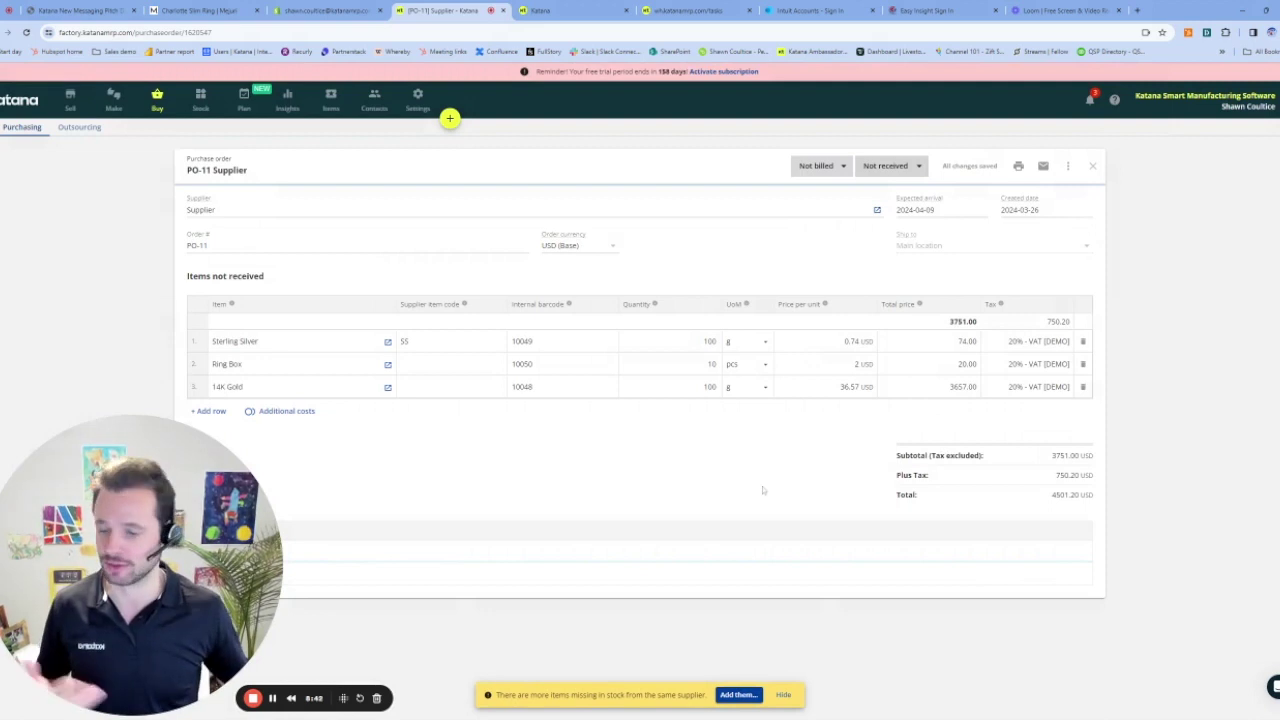
{"action": "left_click", "coordinate": [893, 166]}
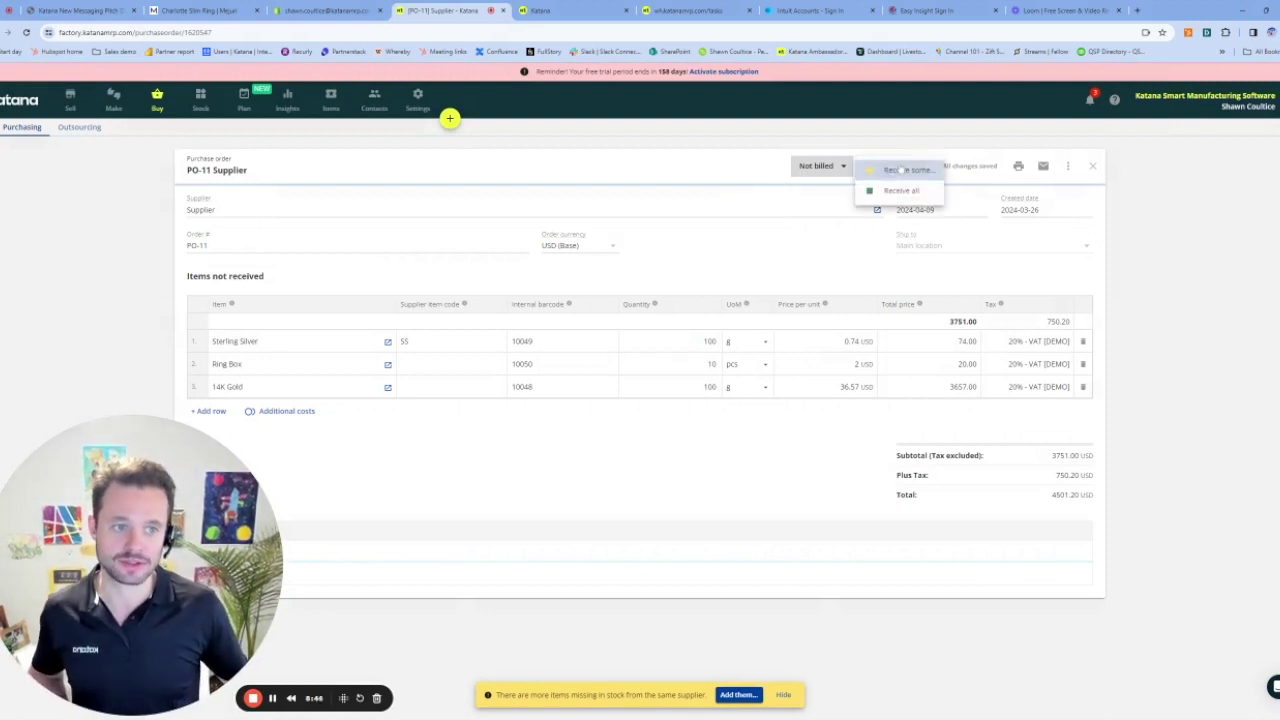
{"action": "left_click", "coordinate": [902, 191]}
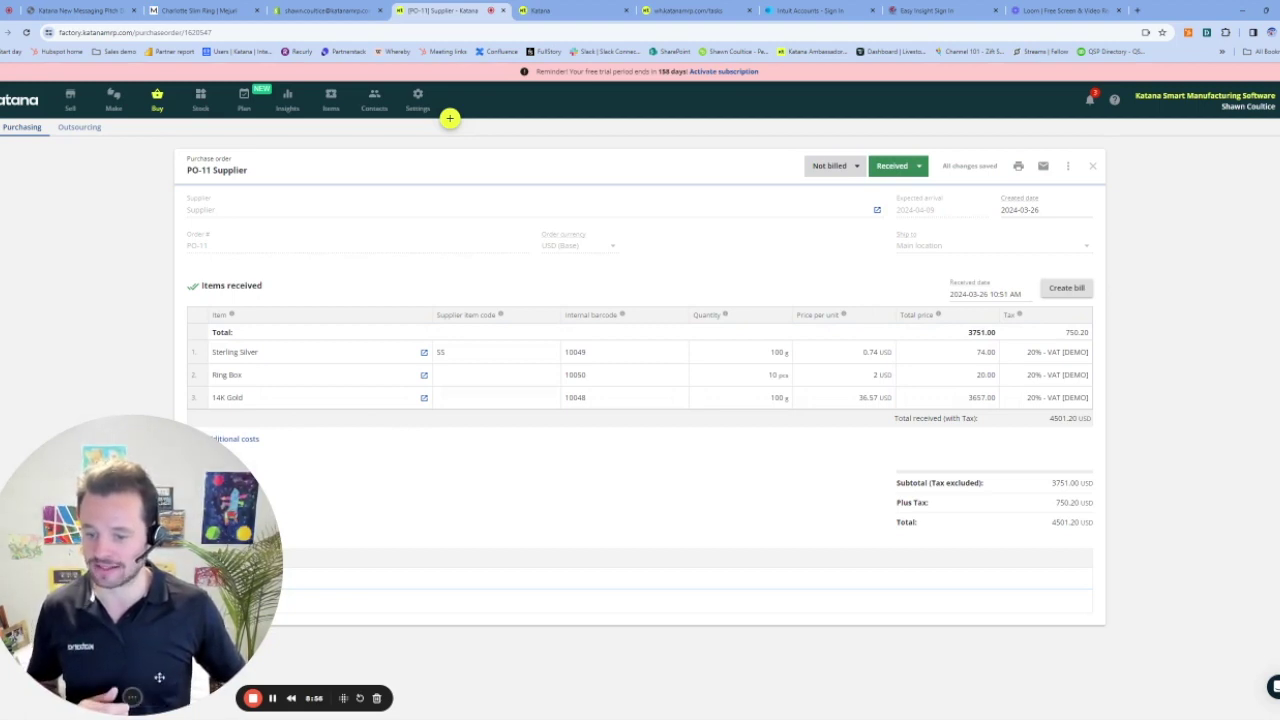
Add a 12 USD additional cost distributed by value to the received purchase order and mark the order as billed
{"action": "left_click_drag", "start_coordinate": [148, 646], "coordinate": [471, 646]}
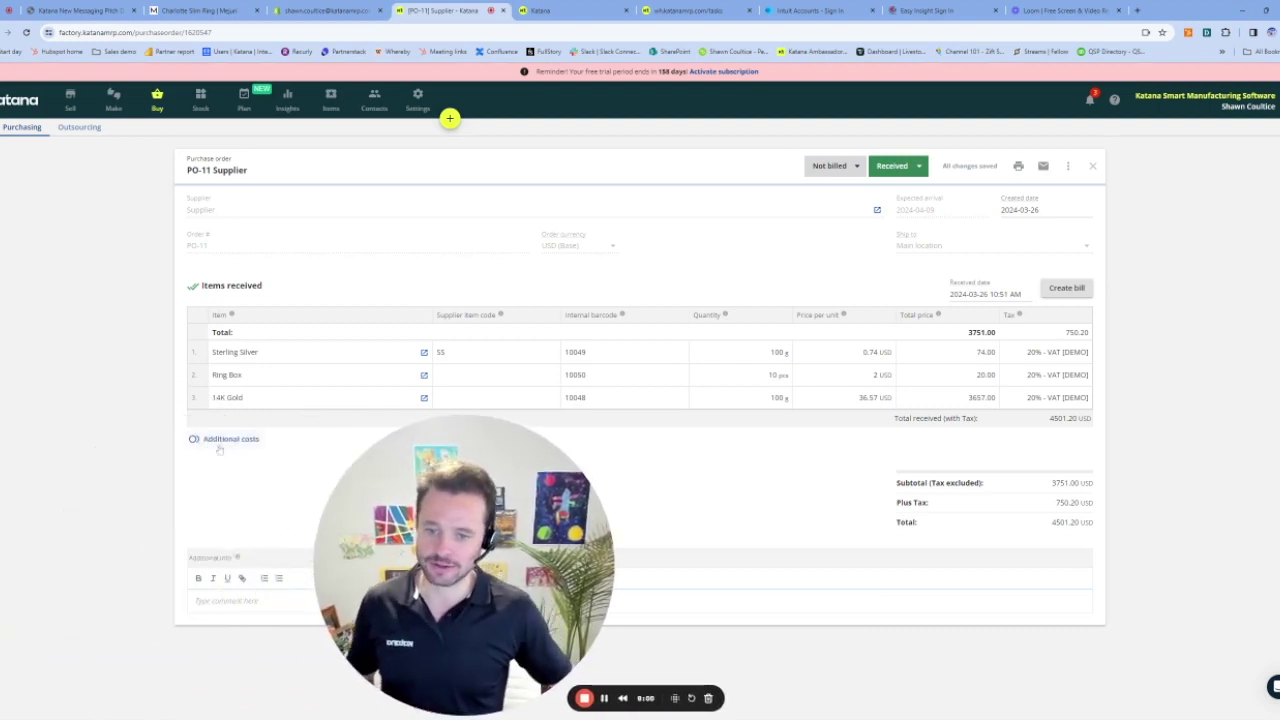
{"action": "left_click", "coordinate": [215, 438]}
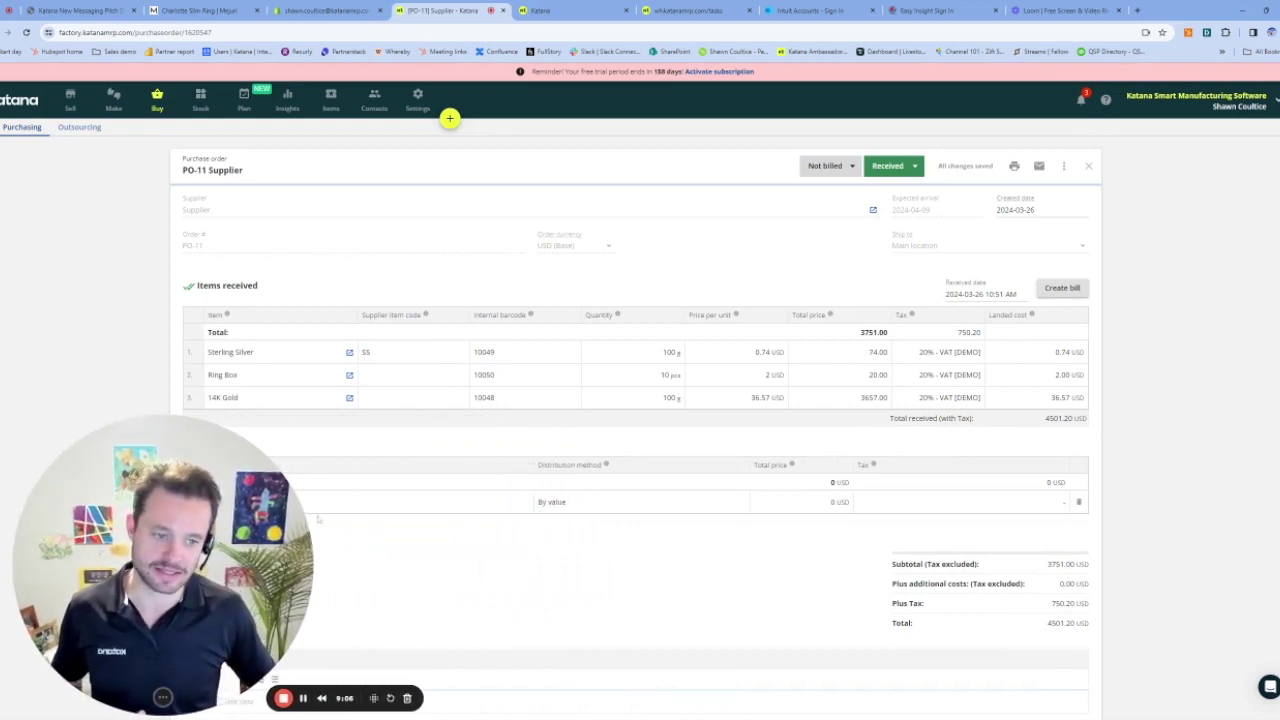
{"action": "left_click", "coordinate": [795, 501]}
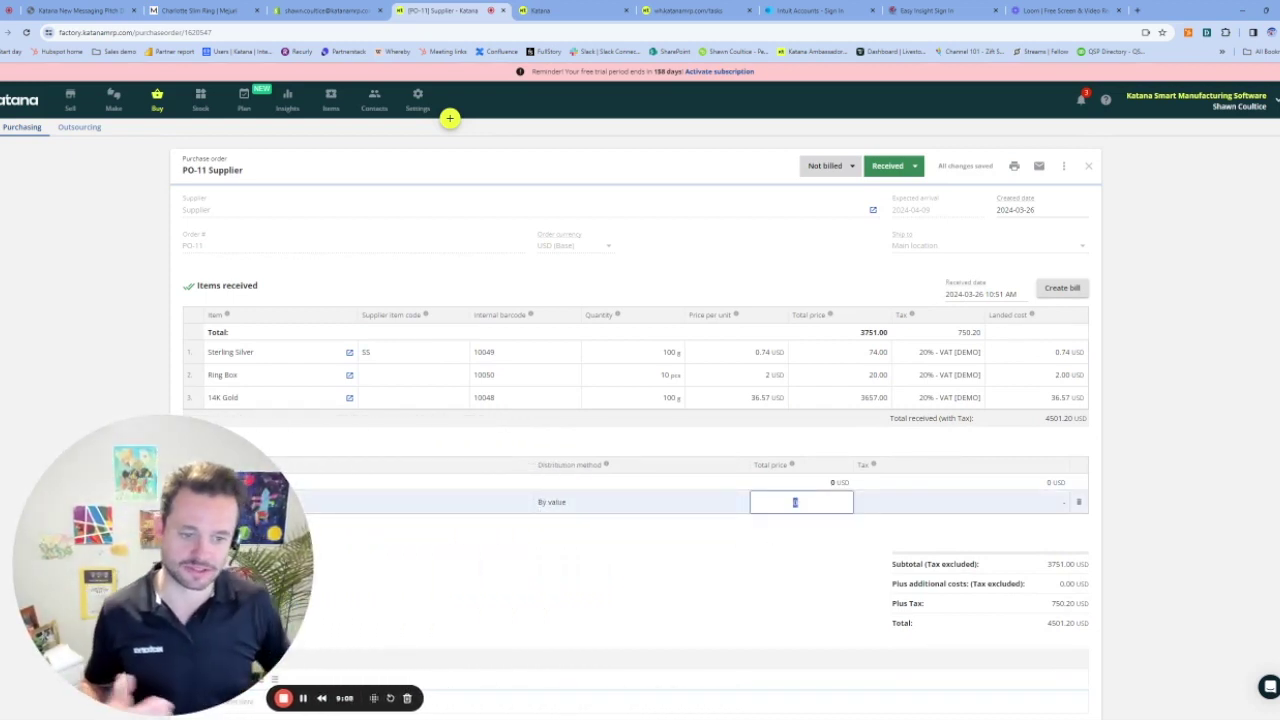
{"action": "type", "text": "12"}
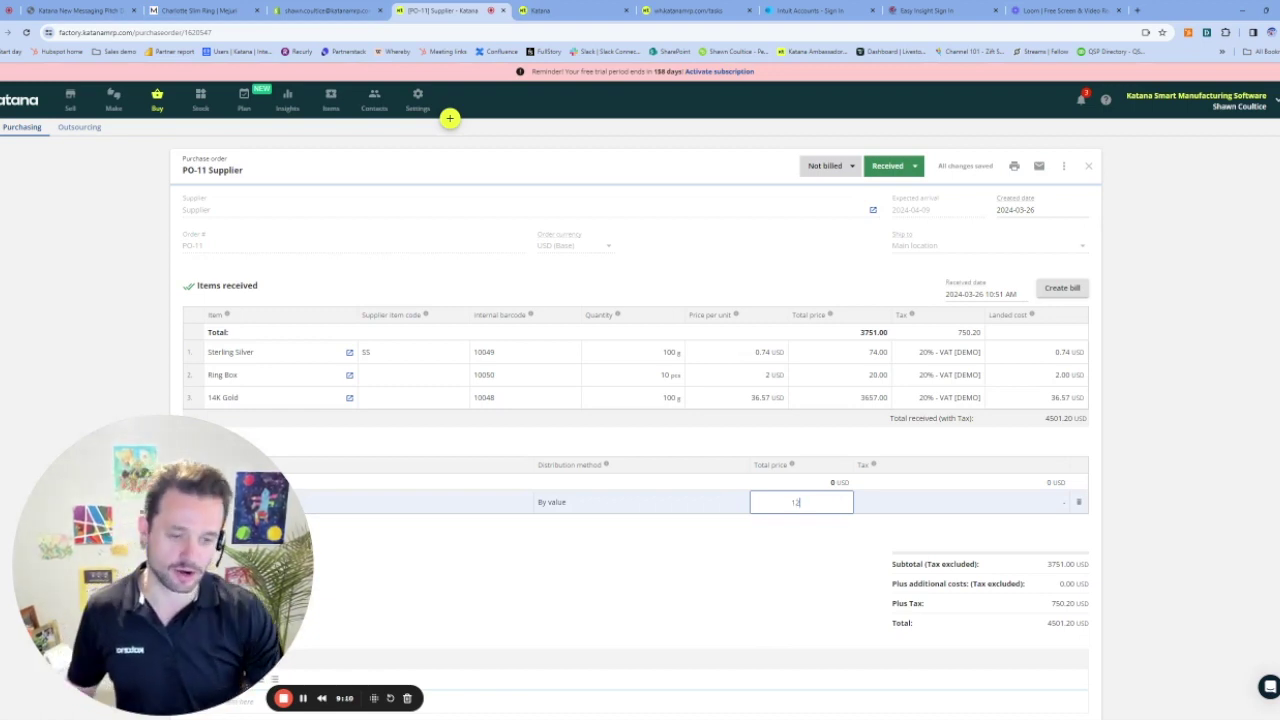
{"action": "left_click", "coordinate": [827, 563]}
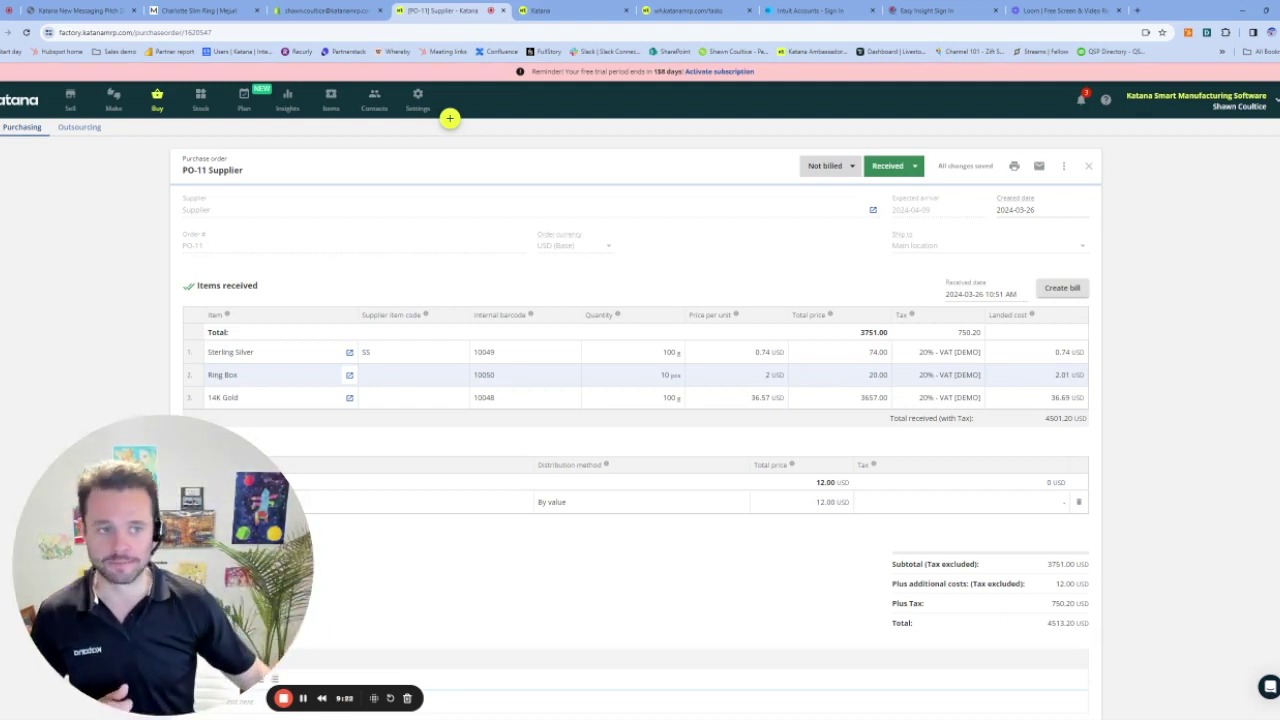
{"action": "left_click", "coordinate": [835, 166]}
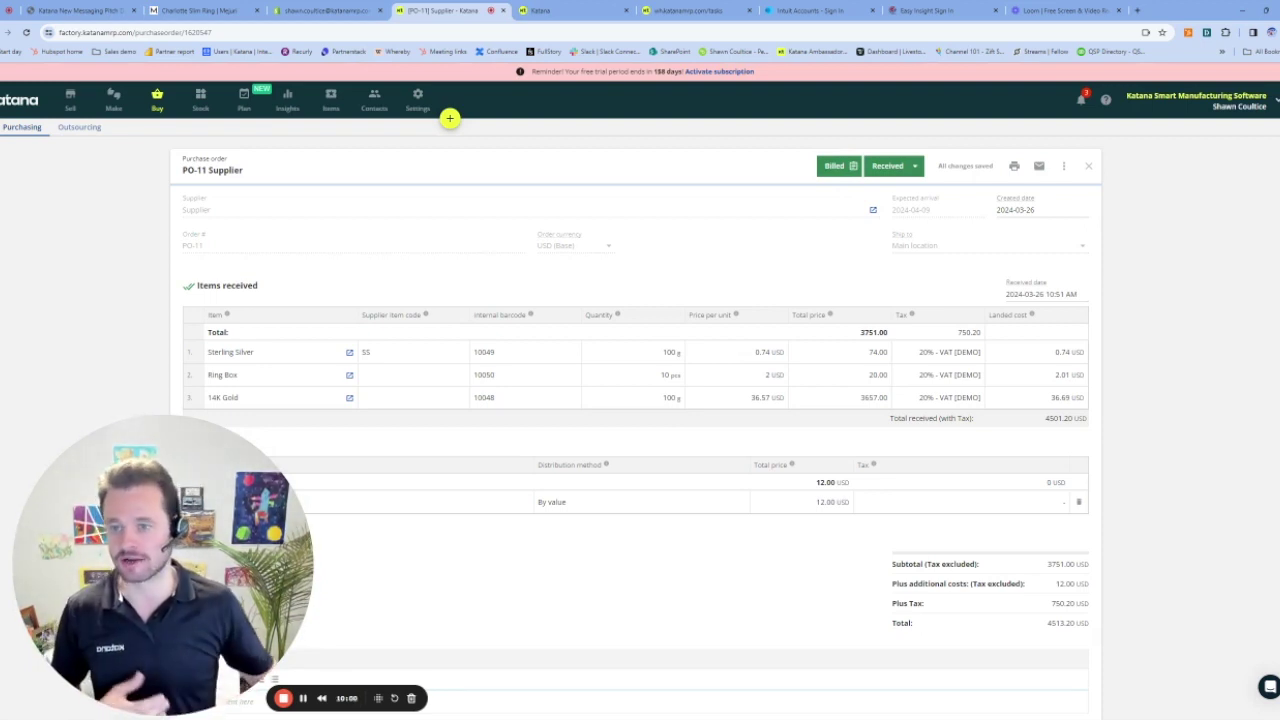
Open the Charlotte Slim Ring / Gold Vermeil / 5 manufacturing order from the top-ranked sales order and inspect Ring Box availability
{"action": "left_click", "coordinate": [70, 100]}
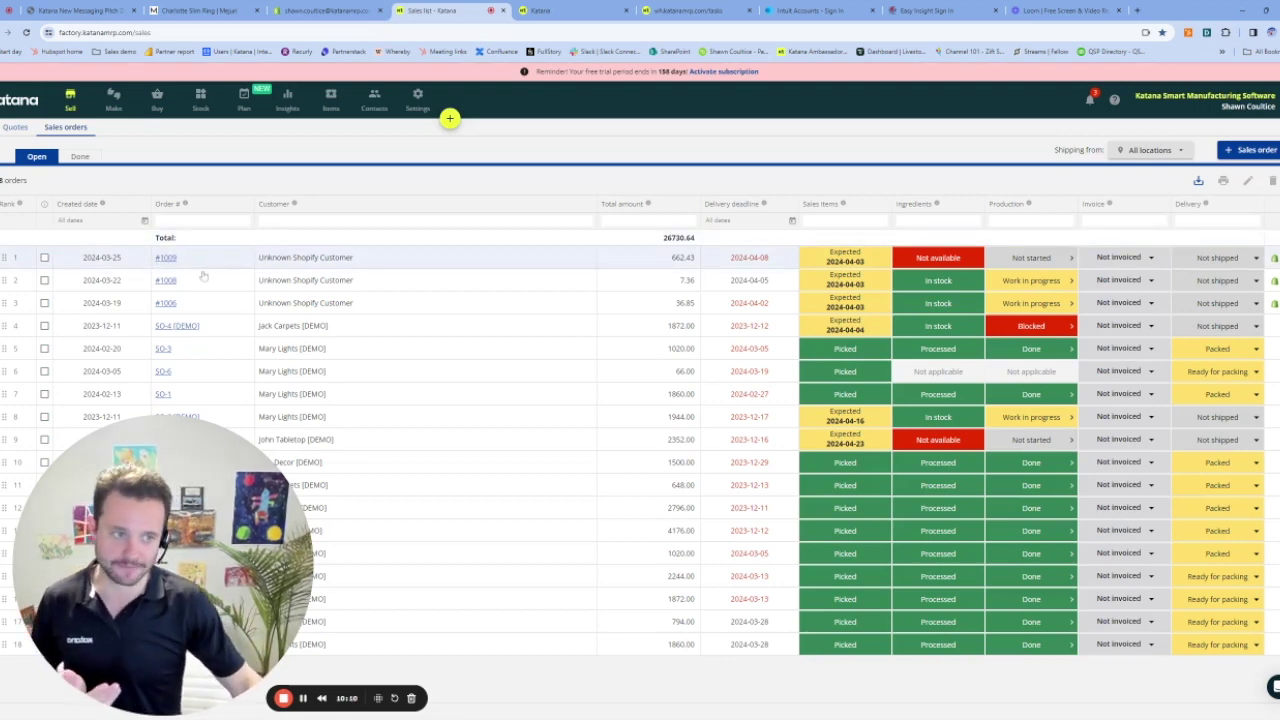
{"action": "left_click", "coordinate": [1032, 262]}
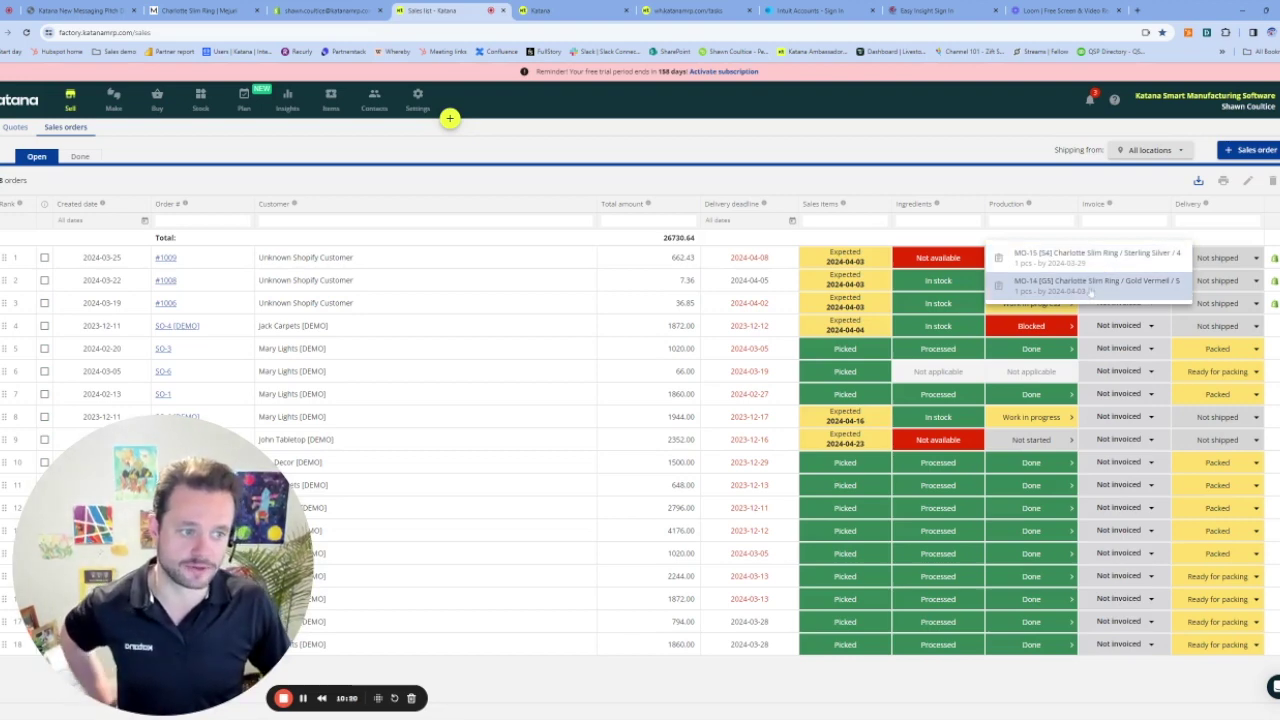
{"action": "left_click", "coordinate": [1089, 286]}
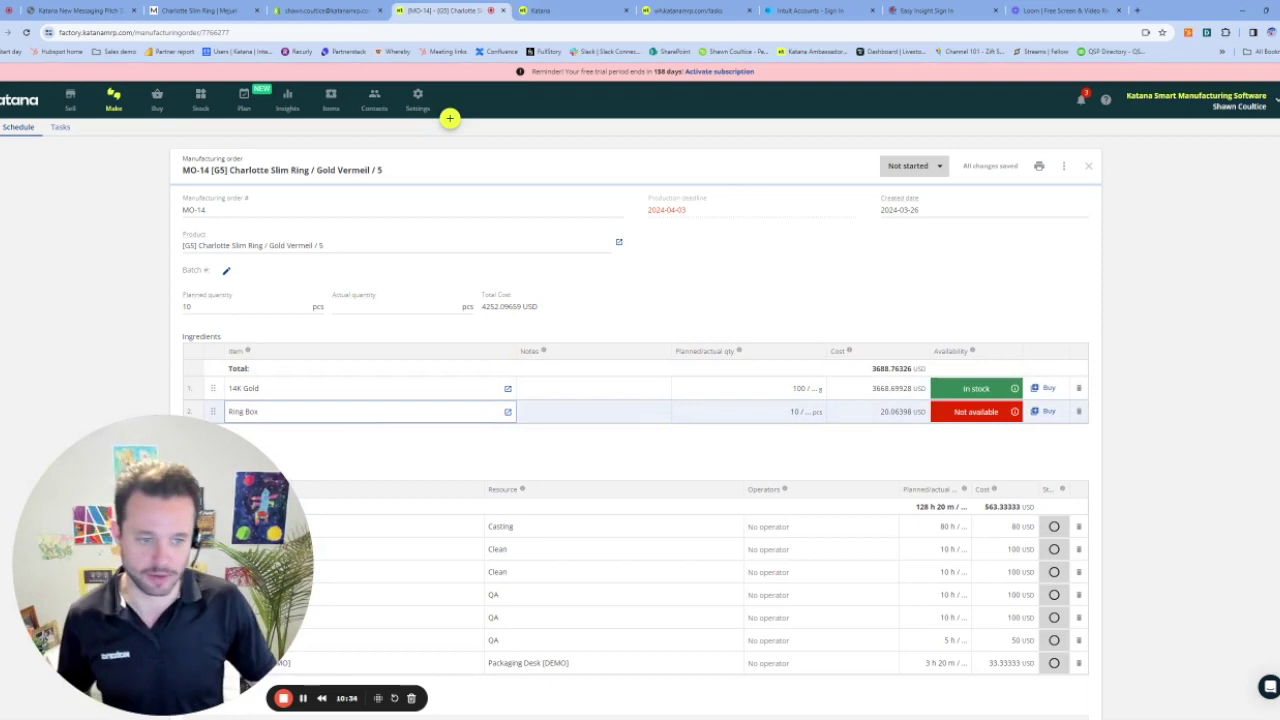
{"action": "left_click", "coordinate": [970, 414]}
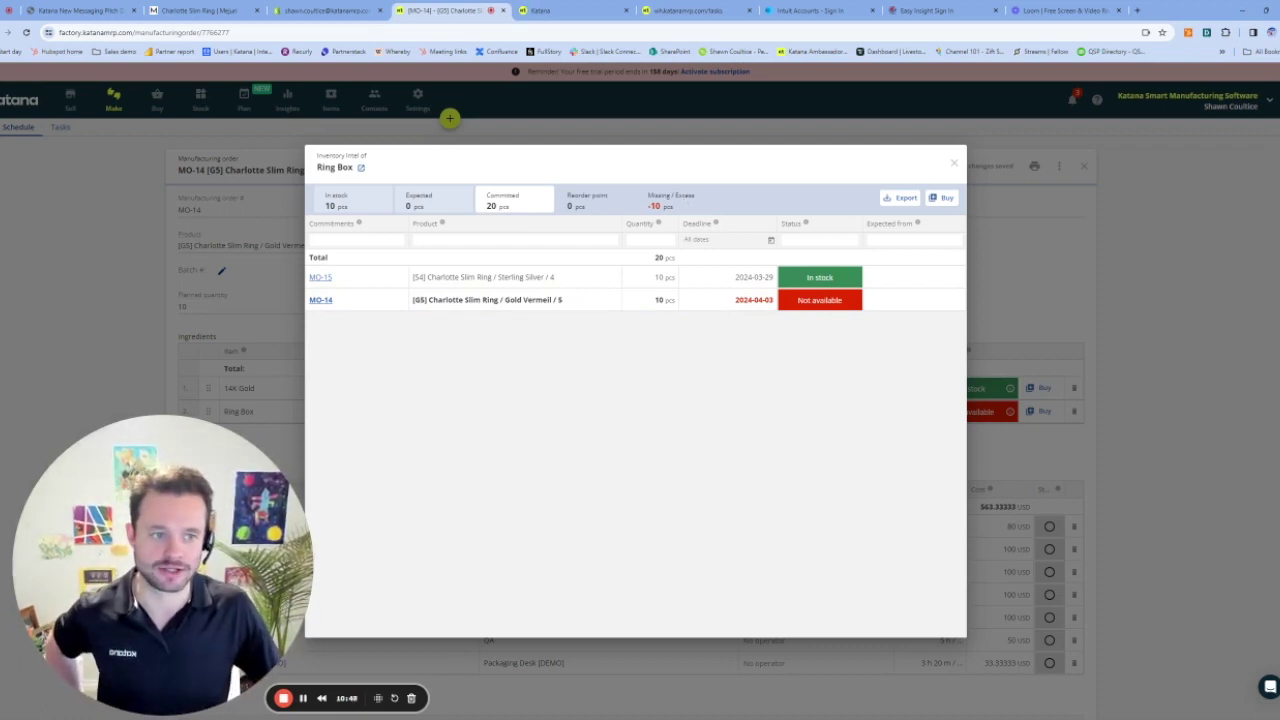
Create and open a purchase order for the 10 missing Ring Box pieces and receive all of them
{"action": "left_click", "coordinate": [942, 198]}
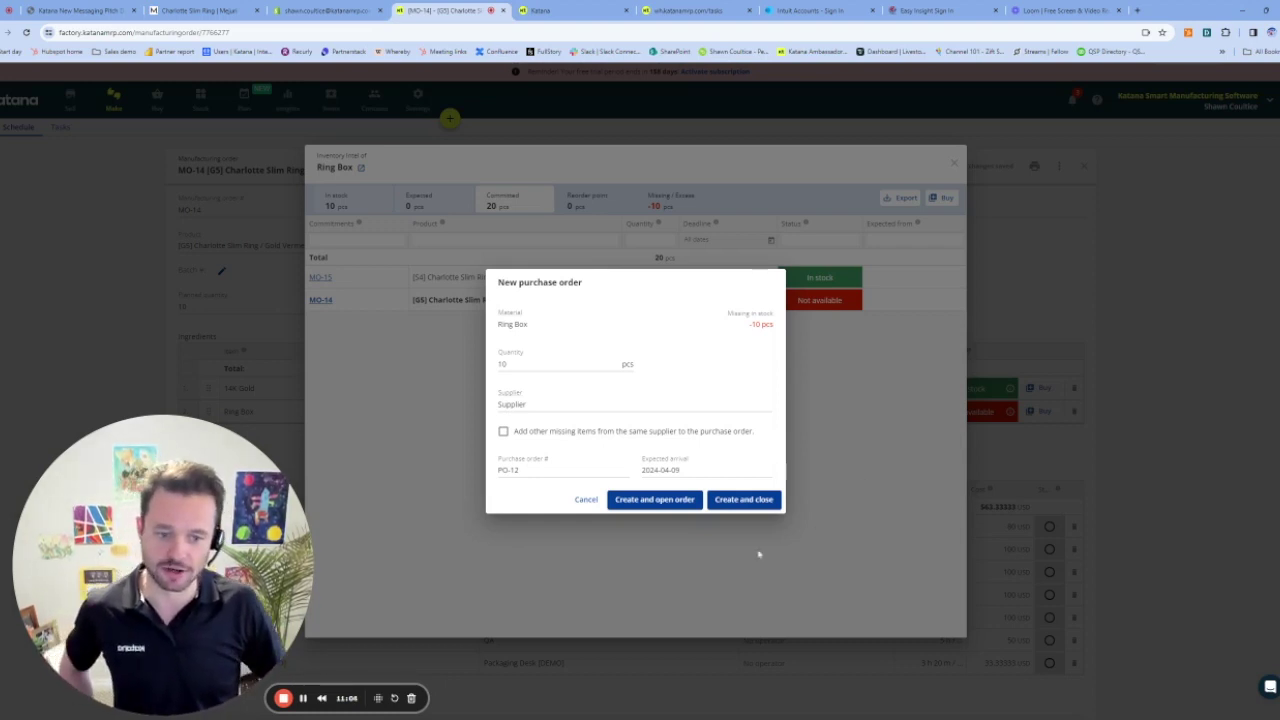
{"action": "left_click", "coordinate": [695, 507]}
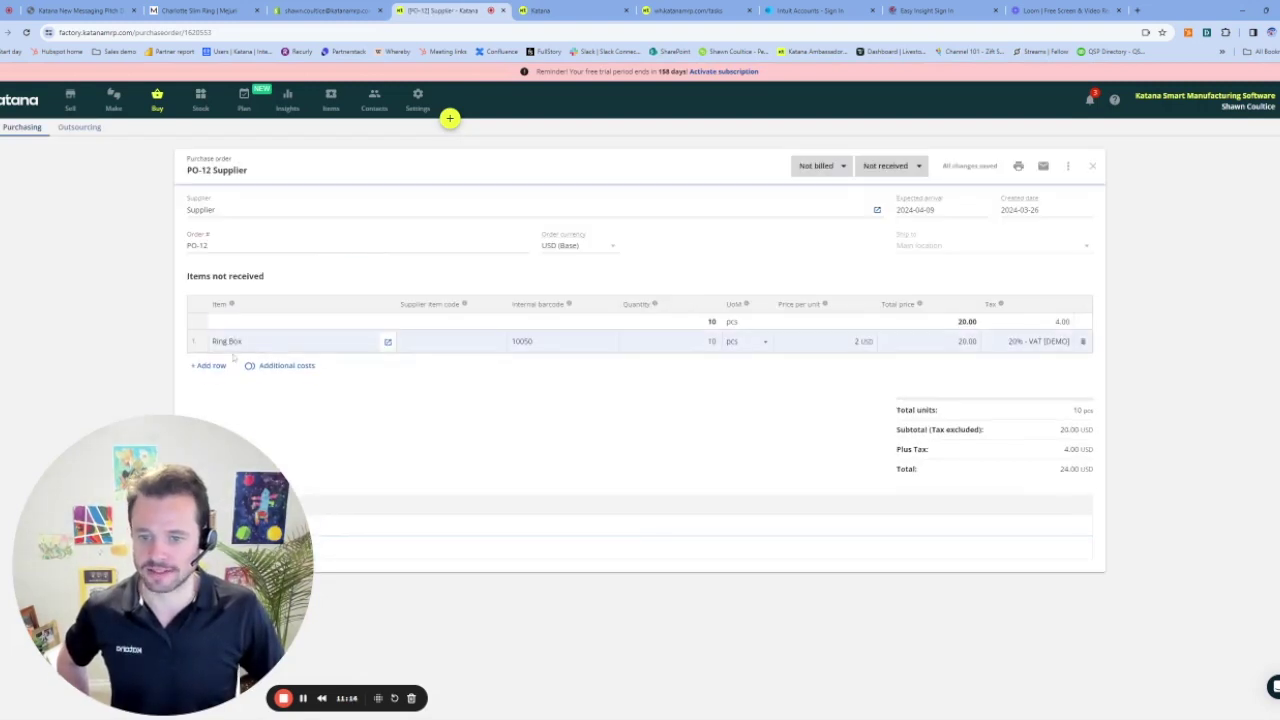
{"action": "left_click", "coordinate": [905, 170]}
{"action": "left_click", "coordinate": [900, 190]}
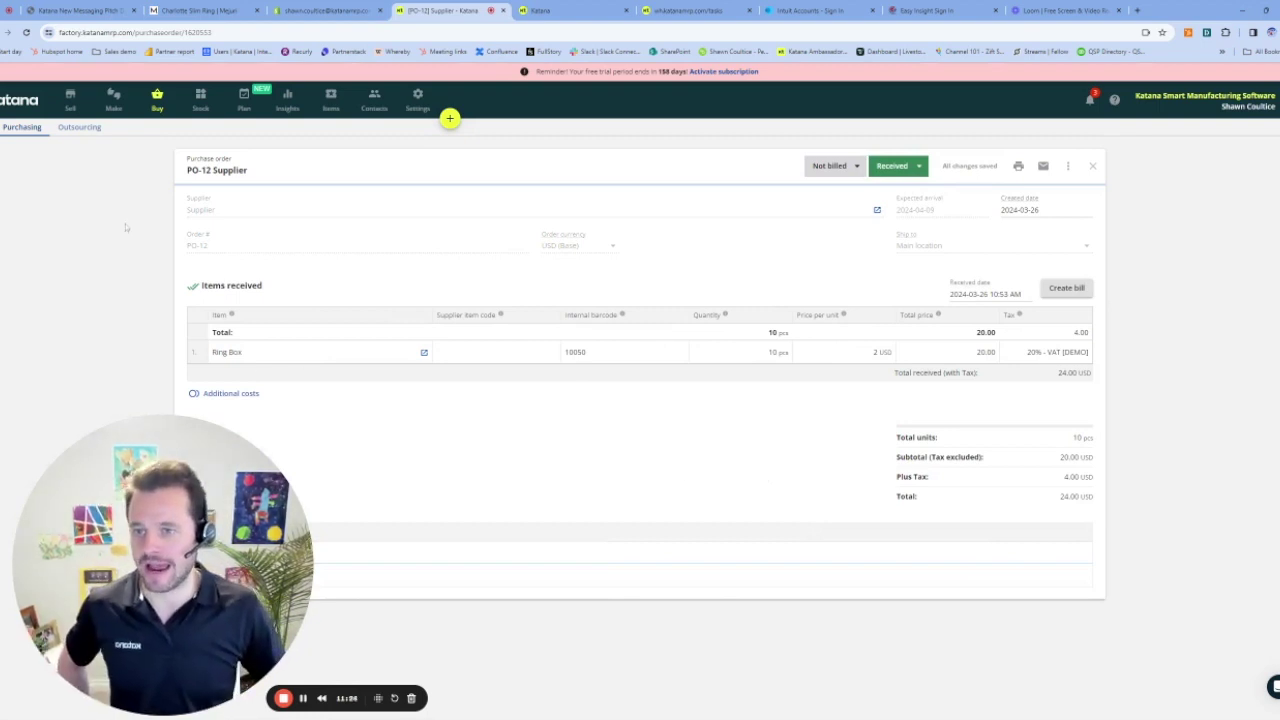
Return to the top-ranked sales order's Gold Vermeil / 5 ring manufacturing order to check its ingredients and operations
{"action": "left_click", "coordinate": [70, 100]}
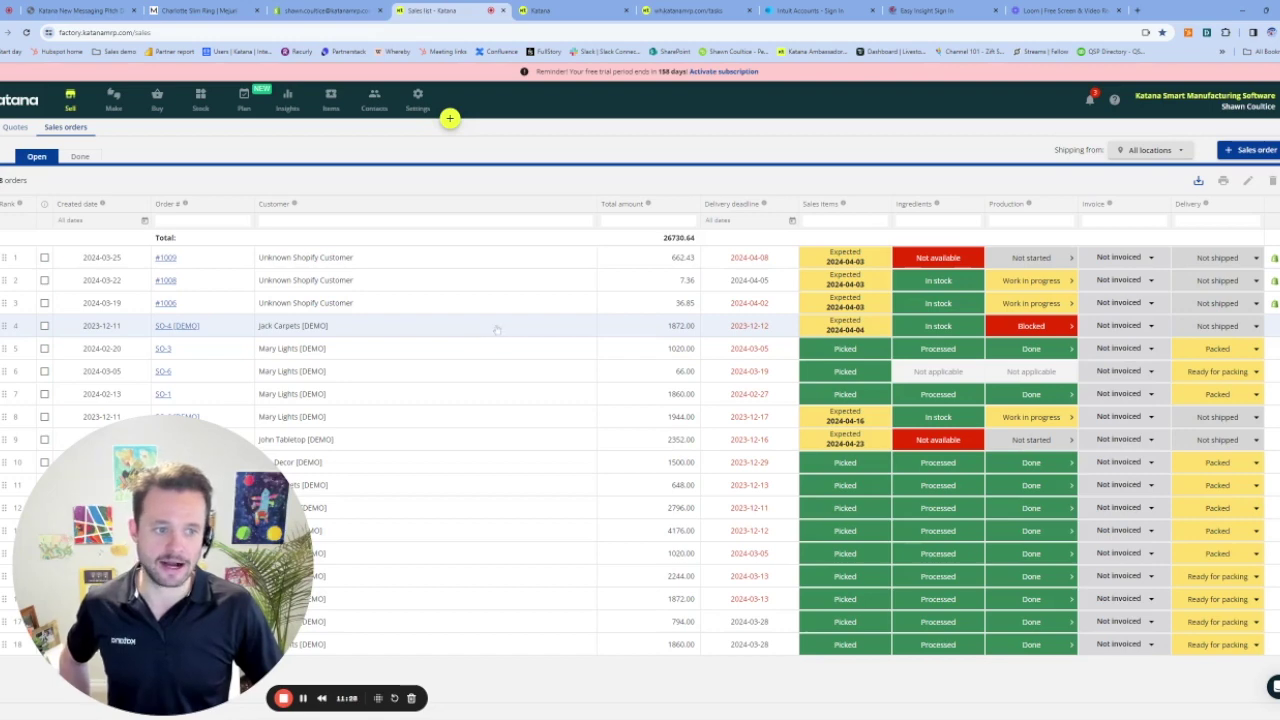
{"action": "left_click", "coordinate": [1063, 262]}
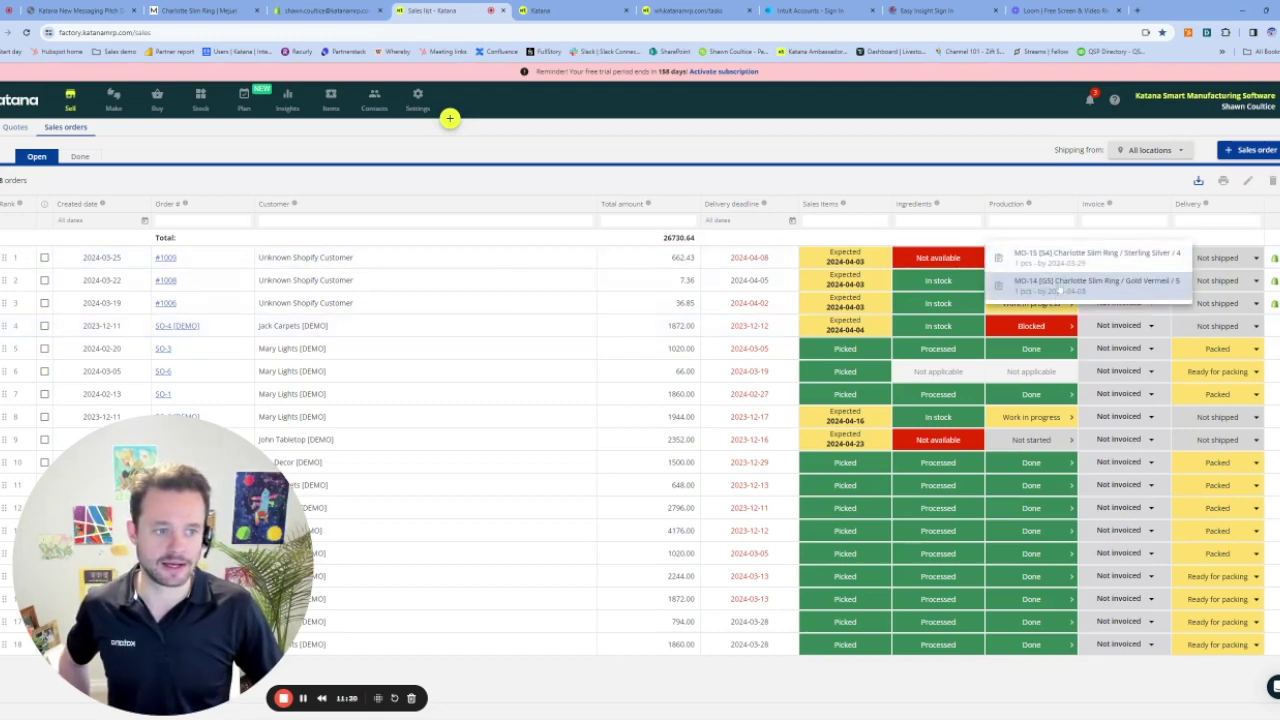
{"action": "left_click", "coordinate": [1060, 288]}
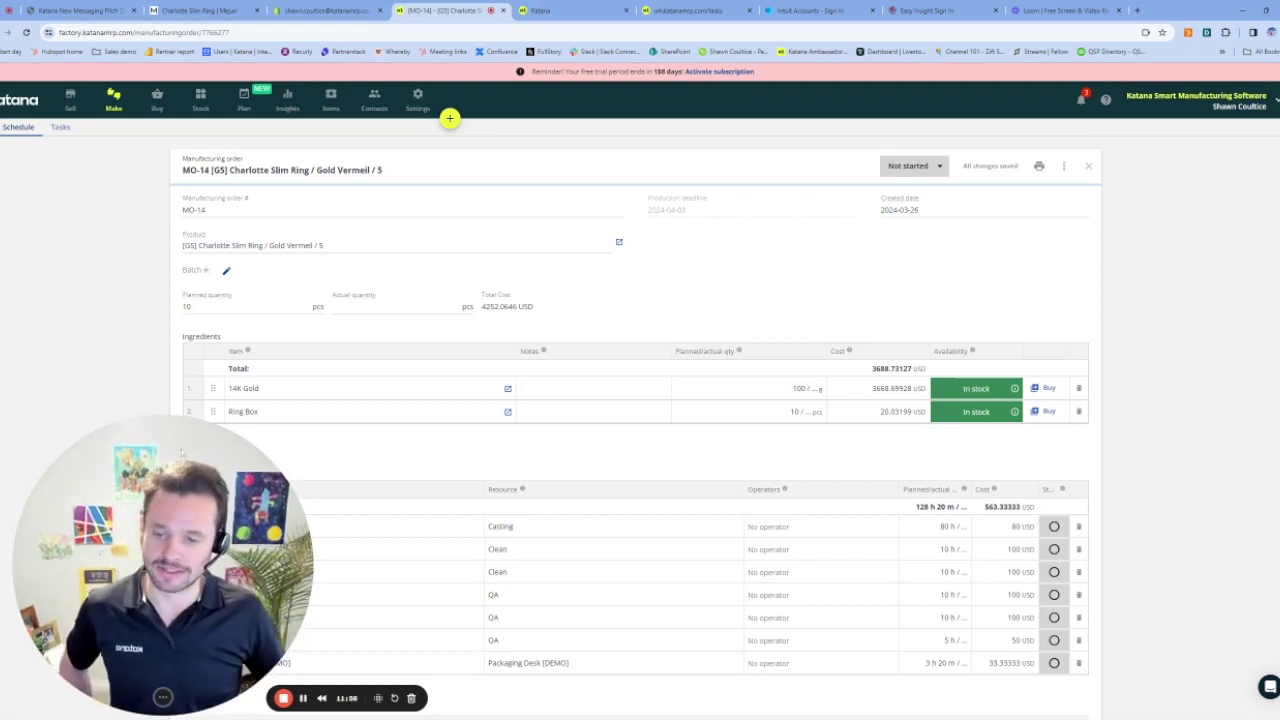
{"action": "left_click_drag", "start_coordinate": [163, 420], "coordinate": [140, 250]}
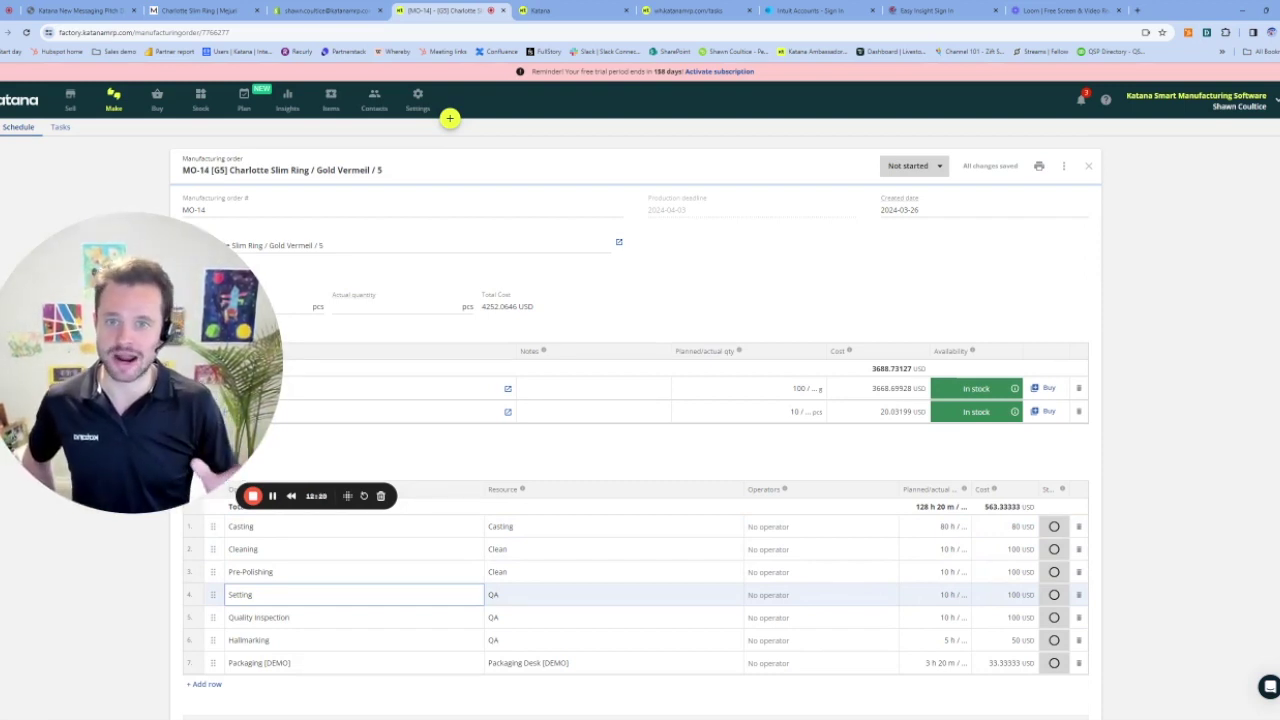
Leave the Gold Vermeil / 5 manufacturing order, open the production task list and filter its products by "ring"
{"action": "key", "text": "Escape"}
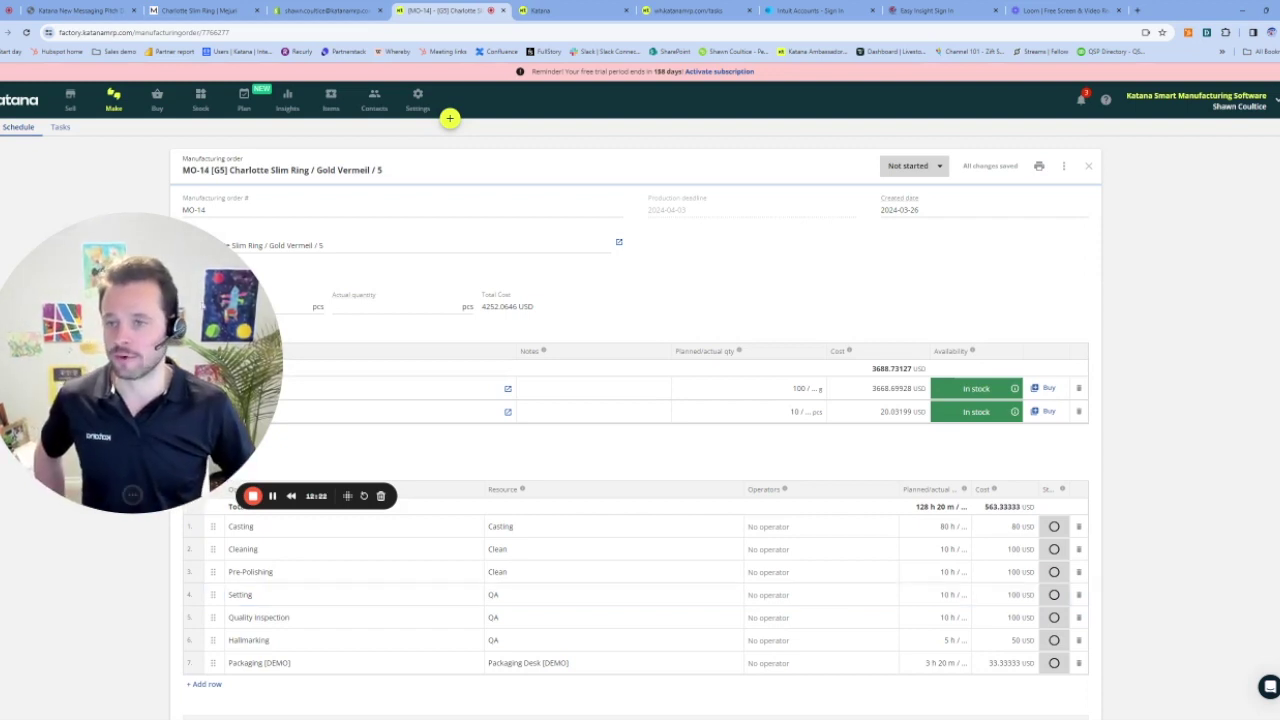
{"action": "left_click", "coordinate": [113, 100]}
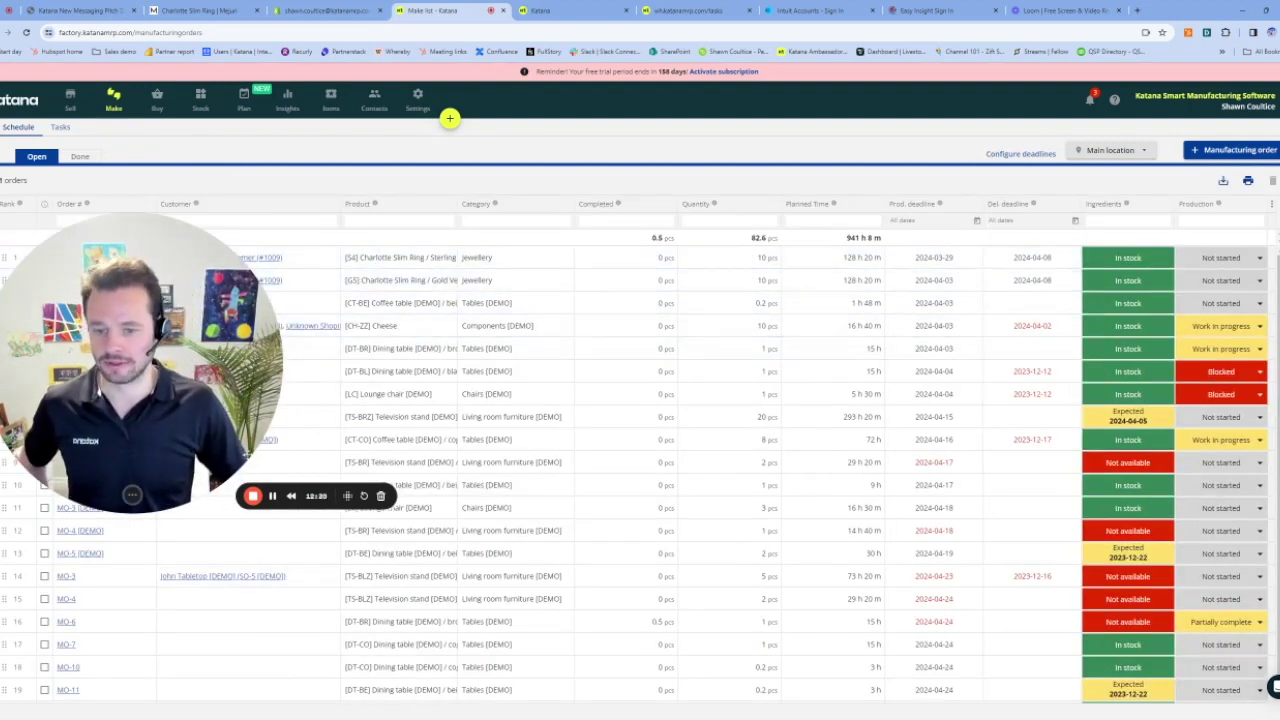
{"action": "mouse_move", "coordinate": [128, 498]}
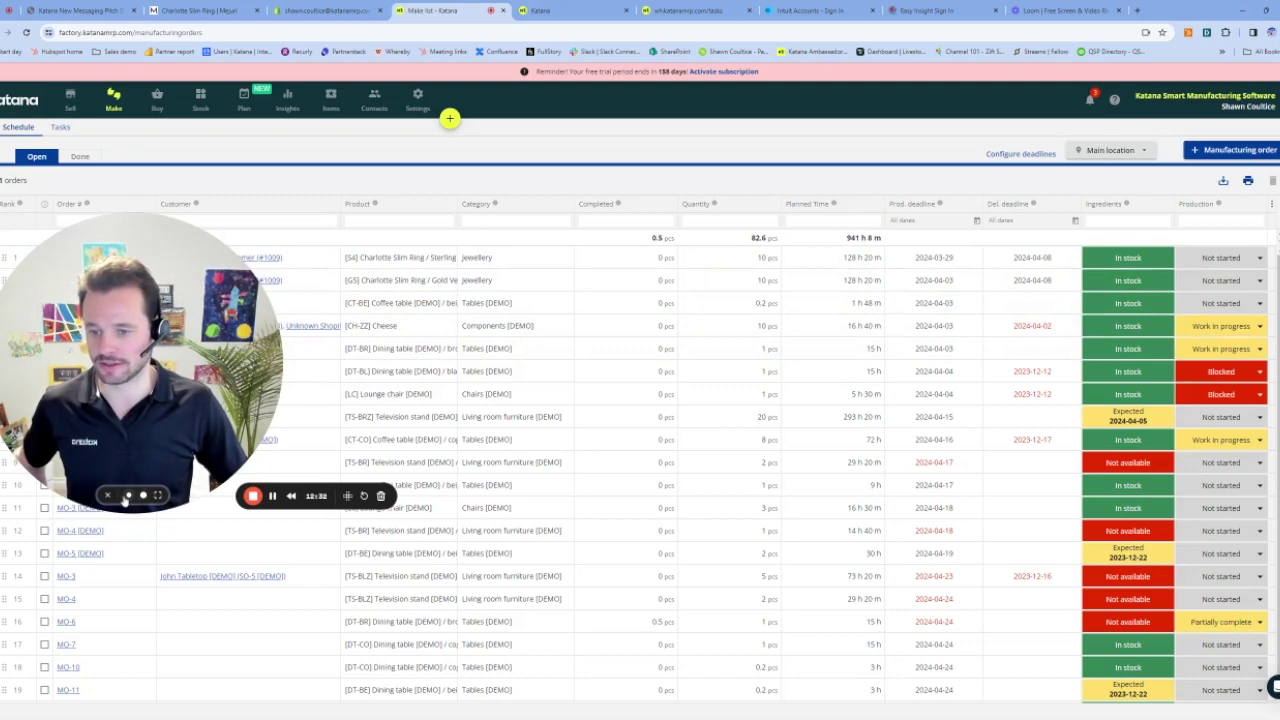
{"action": "left_click", "coordinate": [128, 498]}
{"action": "left_click_drag", "start_coordinate": [48, 470], "coordinate": [48, 650]}
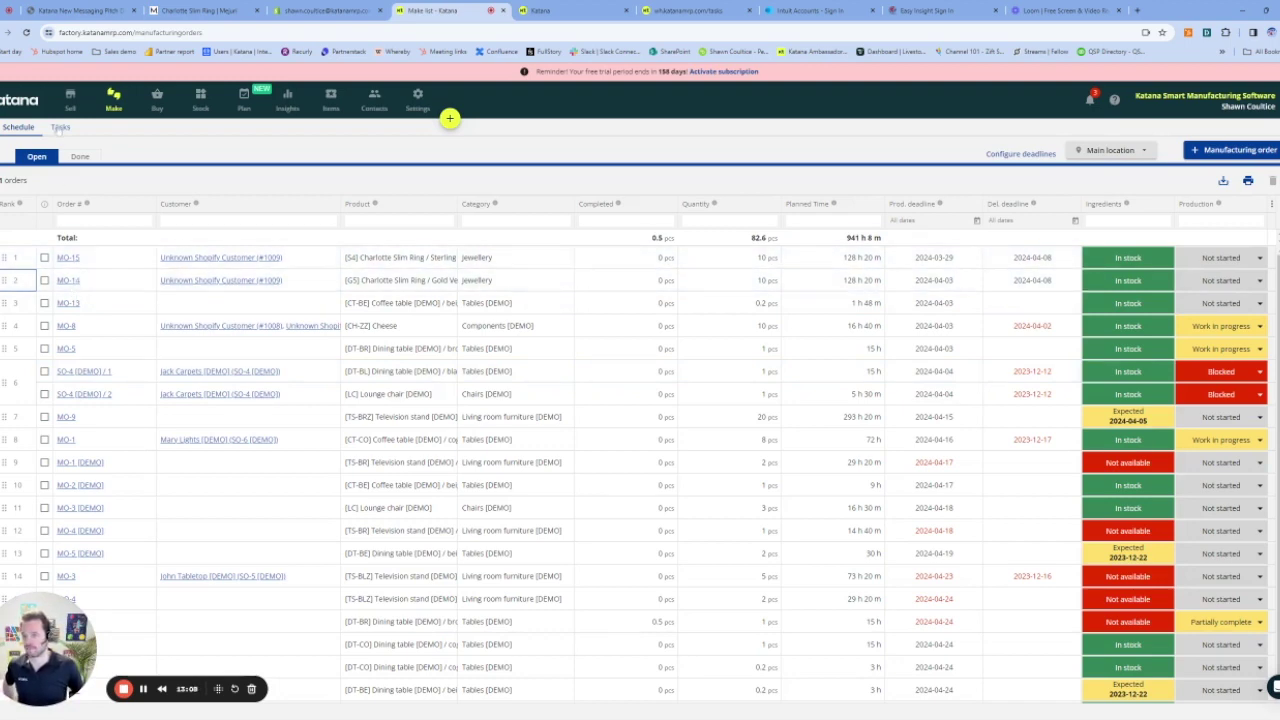
{"action": "left_click", "coordinate": [60, 128]}
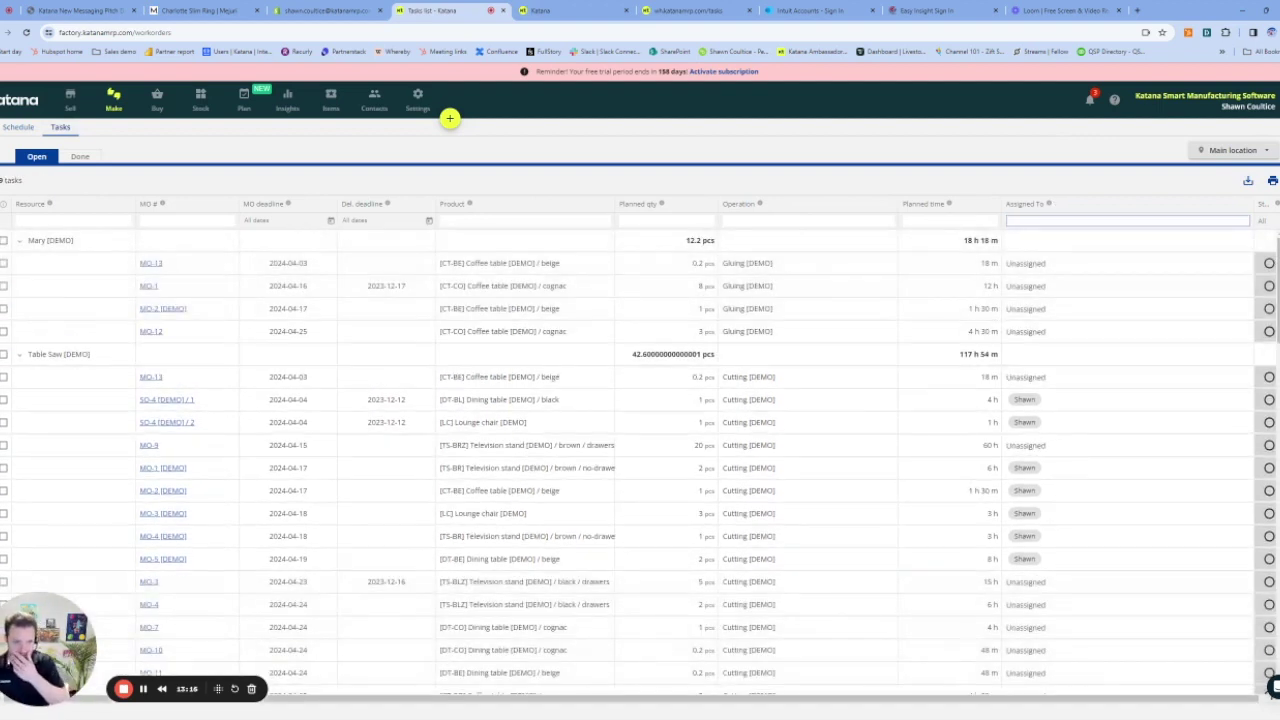
{"action": "left_click", "coordinate": [525, 220]}
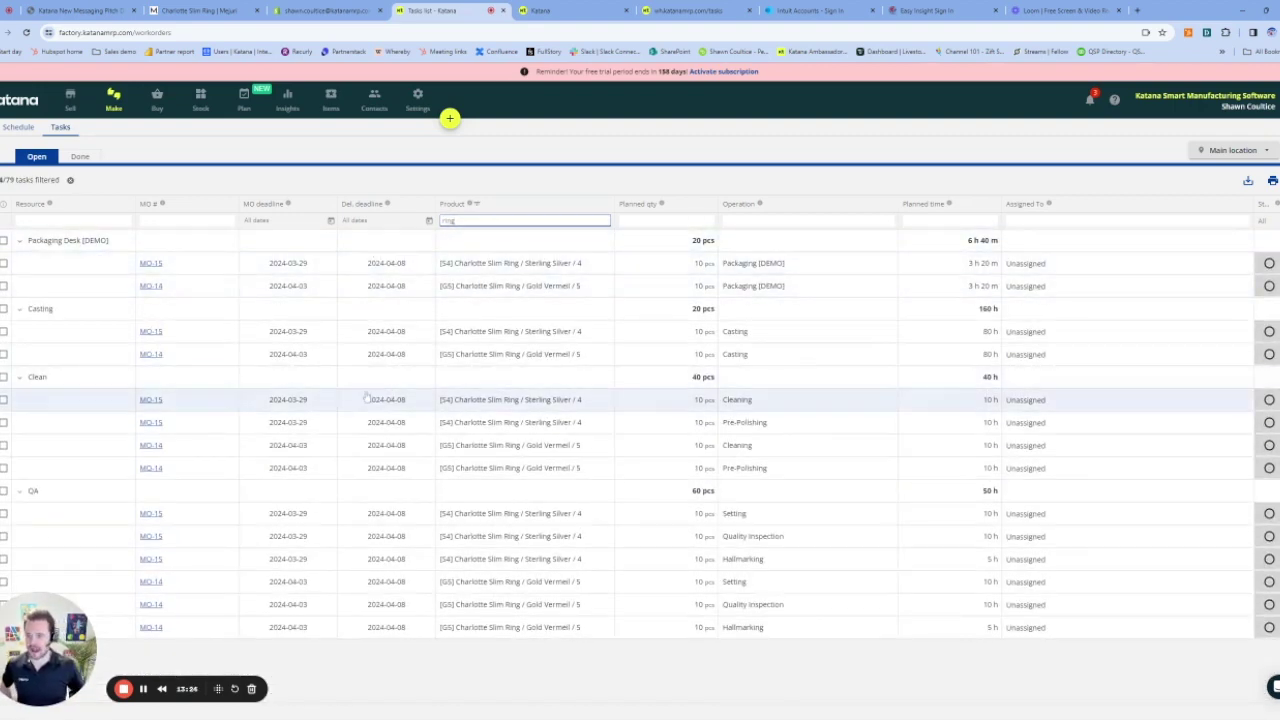
Assign the Packaging [DEMO] tasks of both Charlotte Slim Ring manufacturing orders to the available operator
{"action": "left_click", "coordinate": [1088, 270]}
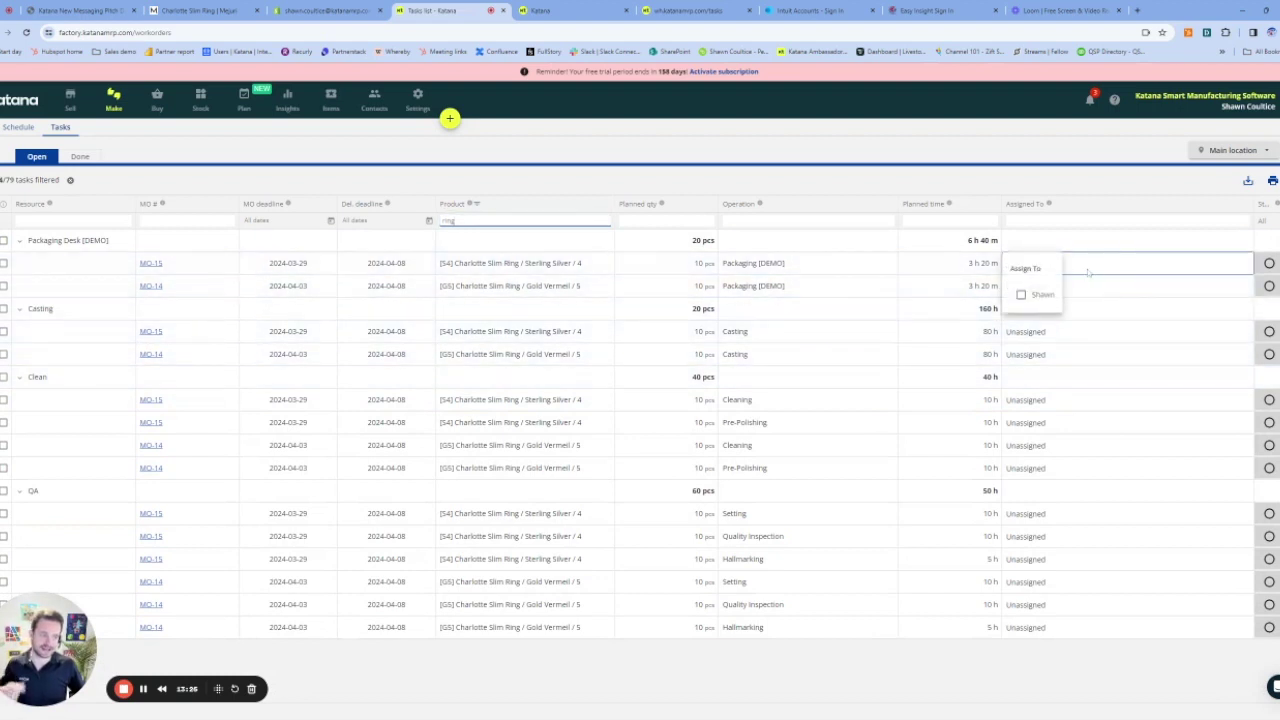
{"action": "left_click", "coordinate": [1040, 294]}
{"action": "left_click", "coordinate": [1110, 290]}
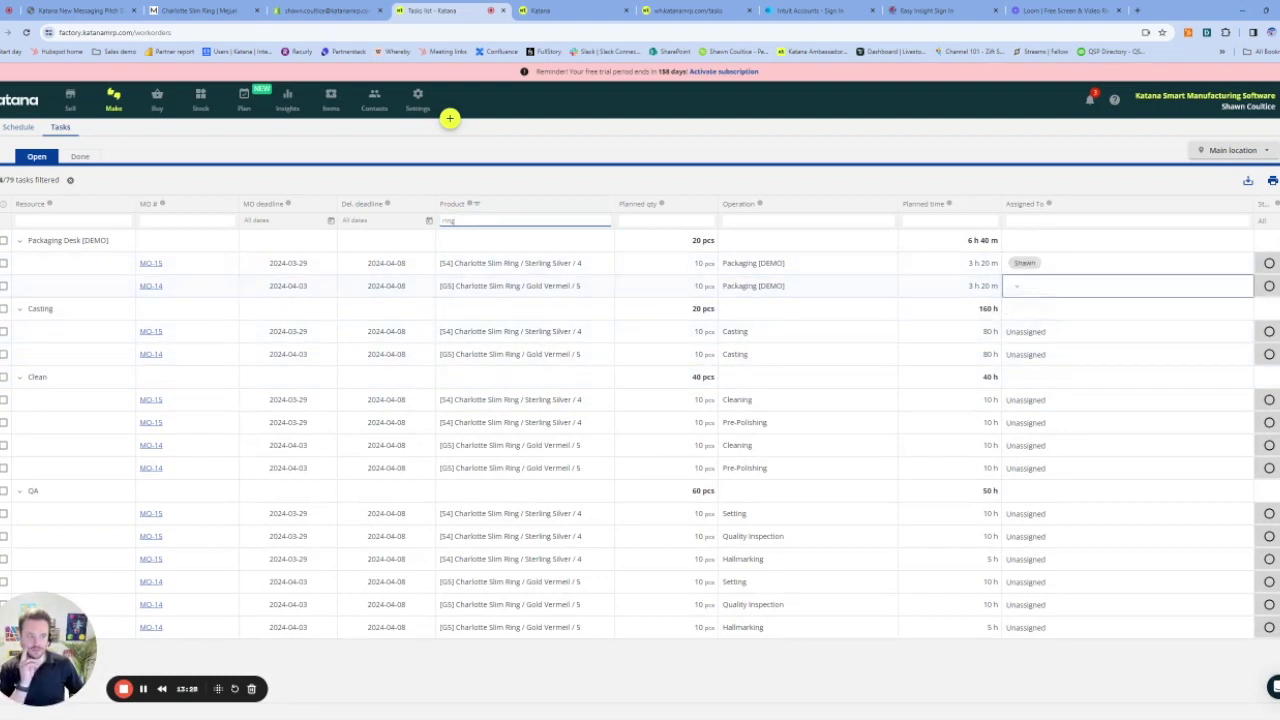
{"action": "left_click", "coordinate": [1021, 316]}
Assign the Casting tasks of both Charlotte Slim Ring manufacturing orders to the same operator
{"action": "left_click", "coordinate": [1118, 338]}
{"action": "left_click", "coordinate": [1060, 331]}
{"action": "left_click", "coordinate": [1021, 363]}
{"action": "left_click", "coordinate": [1129, 375]}
{"action": "left_click", "coordinate": [1050, 355]}
{"action": "left_click", "coordinate": [1021, 385]}
{"action": "left_click", "coordinate": [1100, 398]}
{"action": "left_click", "coordinate": [1024, 334]}
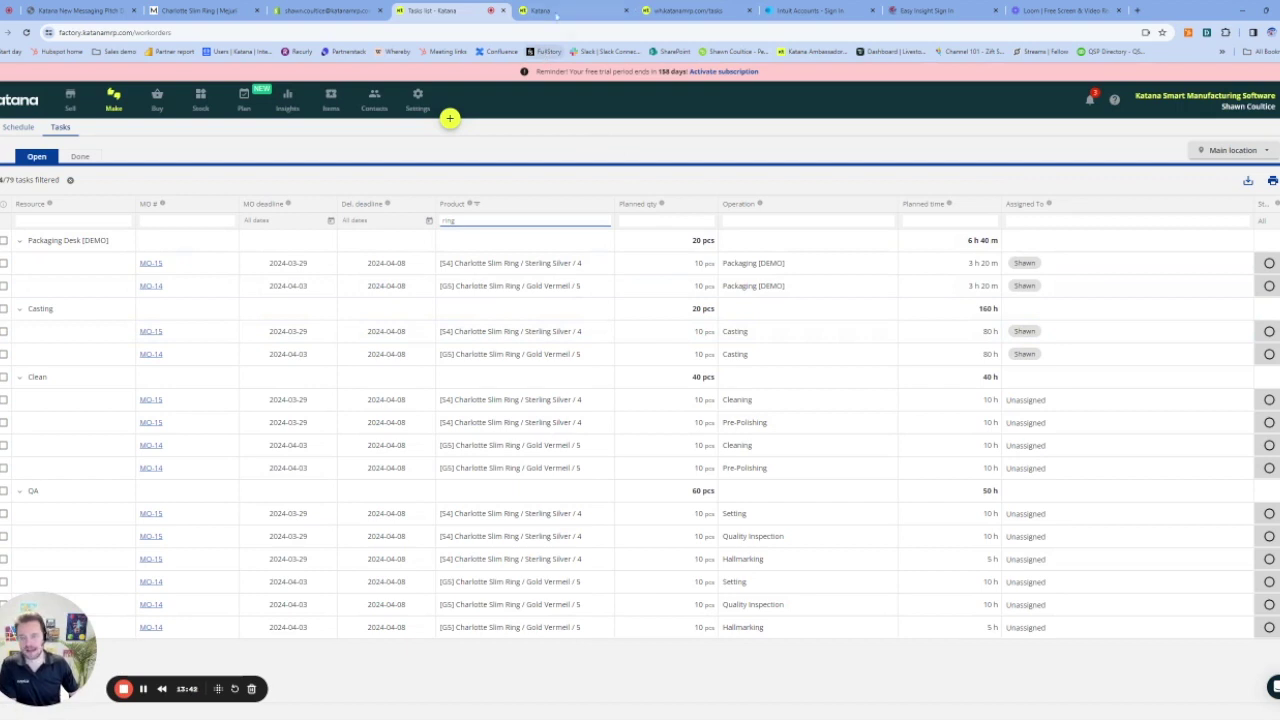
Switch to the shop floor tablet view and start the Casting task for Charlotte Slim Ring / Sterling Silver / 4
{"action": "left_click", "coordinate": [568, 11]}
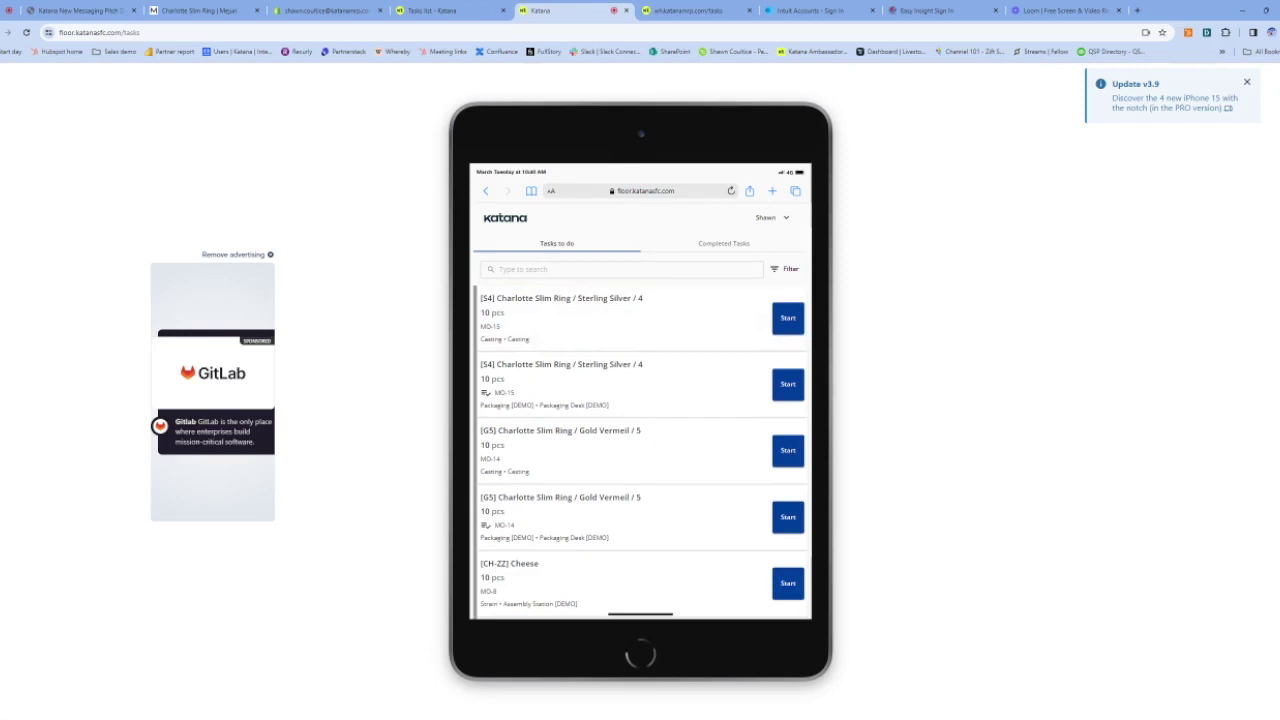
{"action": "scroll", "coordinate": [608, 333], "scroll_direction": "down", "scroll_amount": 5}
{"action": "scroll", "coordinate": [608, 333], "scroll_direction": "up", "scroll_amount": 5}
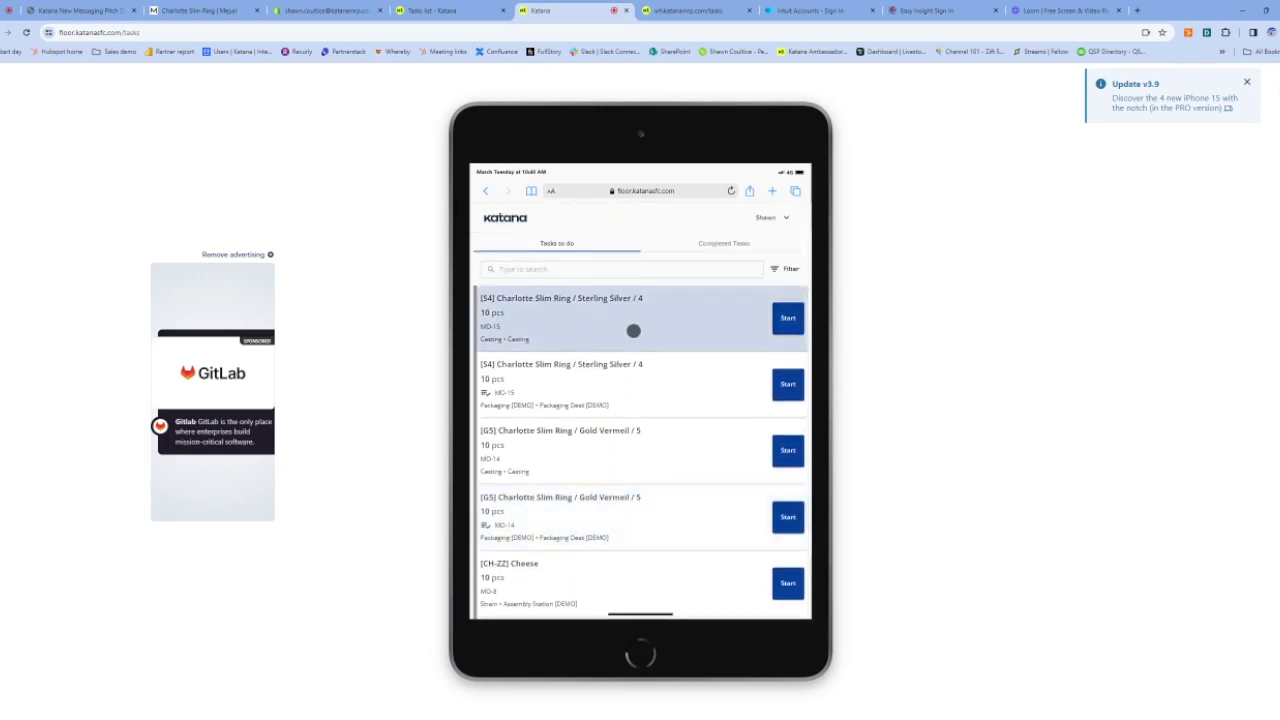
{"action": "left_click", "coordinate": [786, 318]}
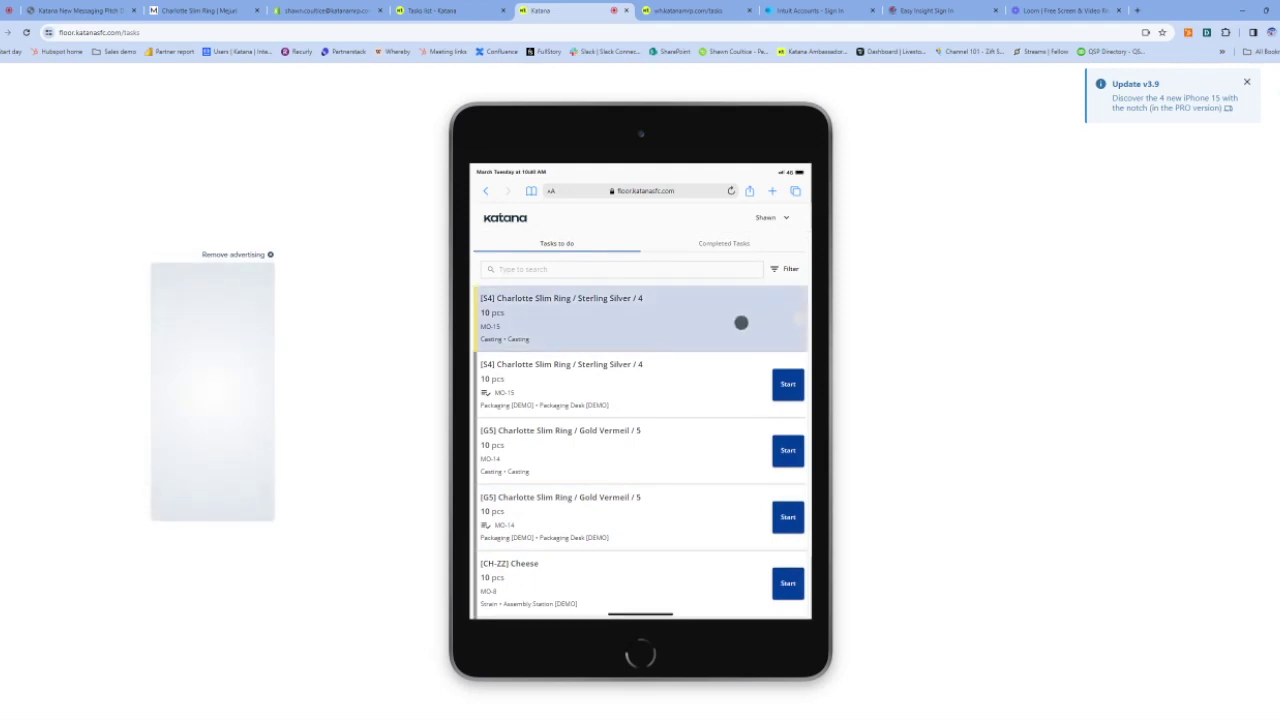
Open the started Casting task and review its ingredients, operations and notes
{"action": "left_click", "coordinate": [677, 323]}
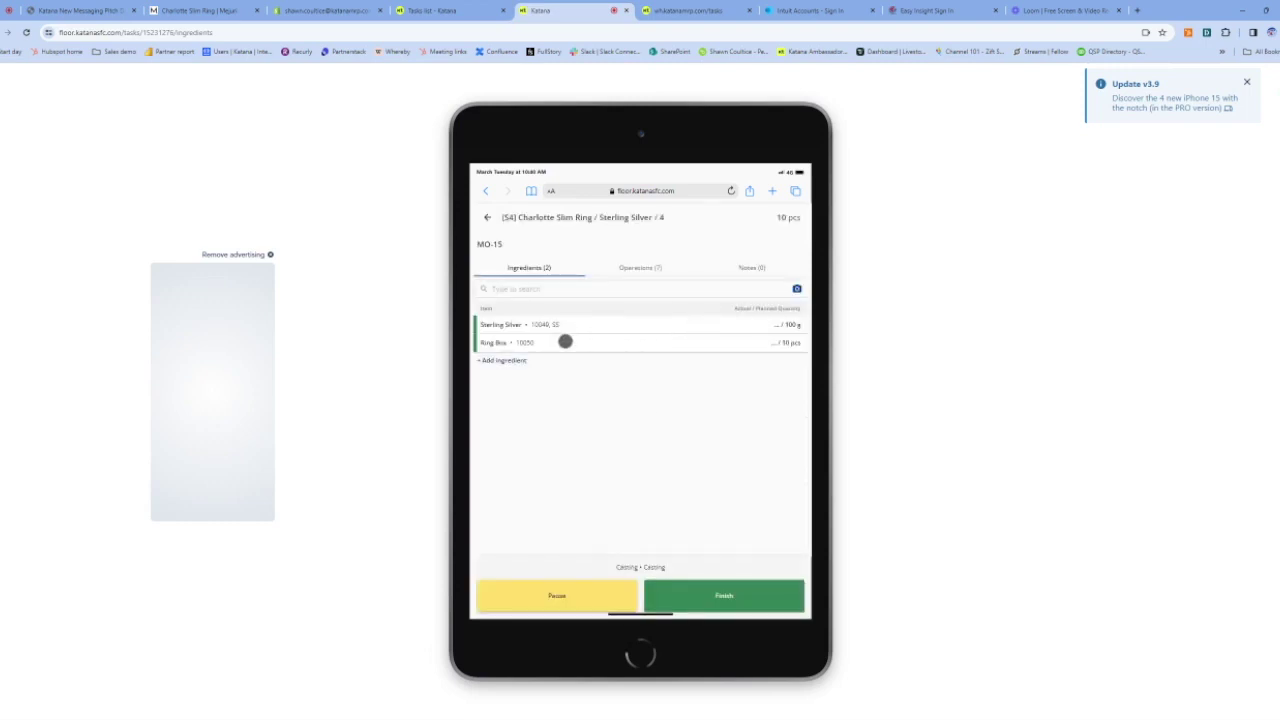
{"action": "left_click", "coordinate": [640, 267]}
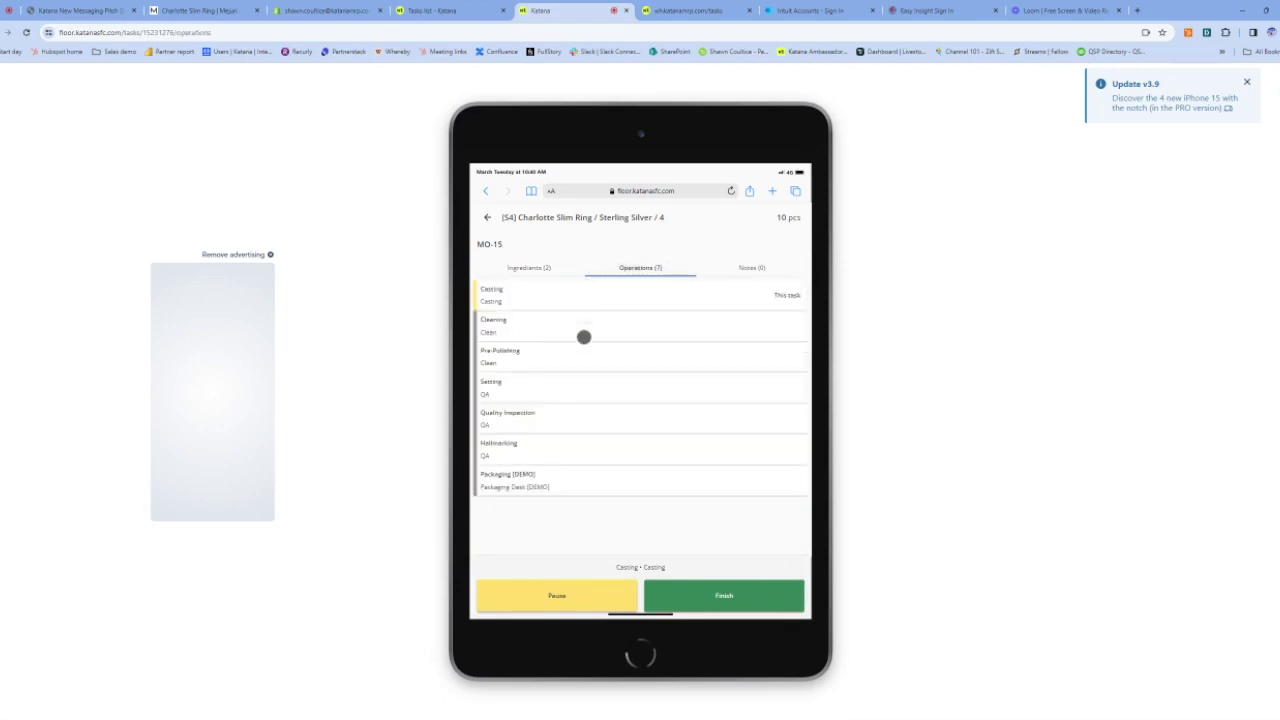
{"action": "left_click", "coordinate": [760, 266]}
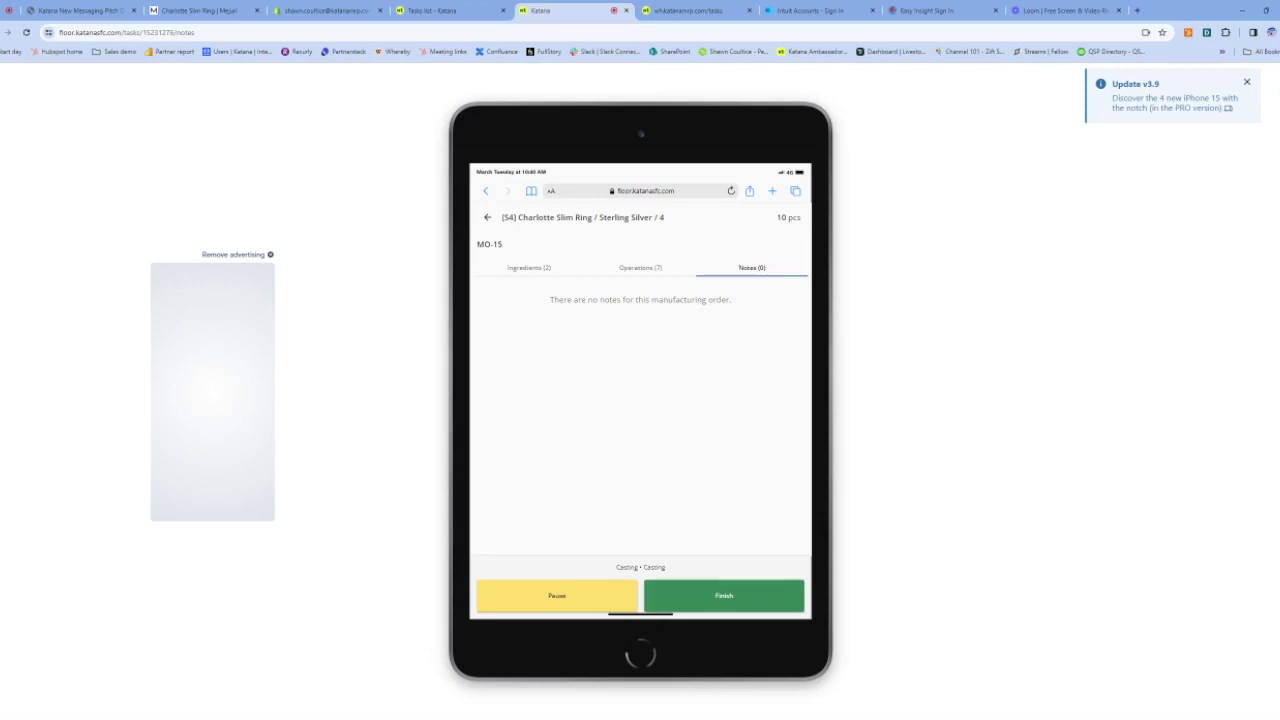
{"action": "left_click", "coordinate": [527, 268]}
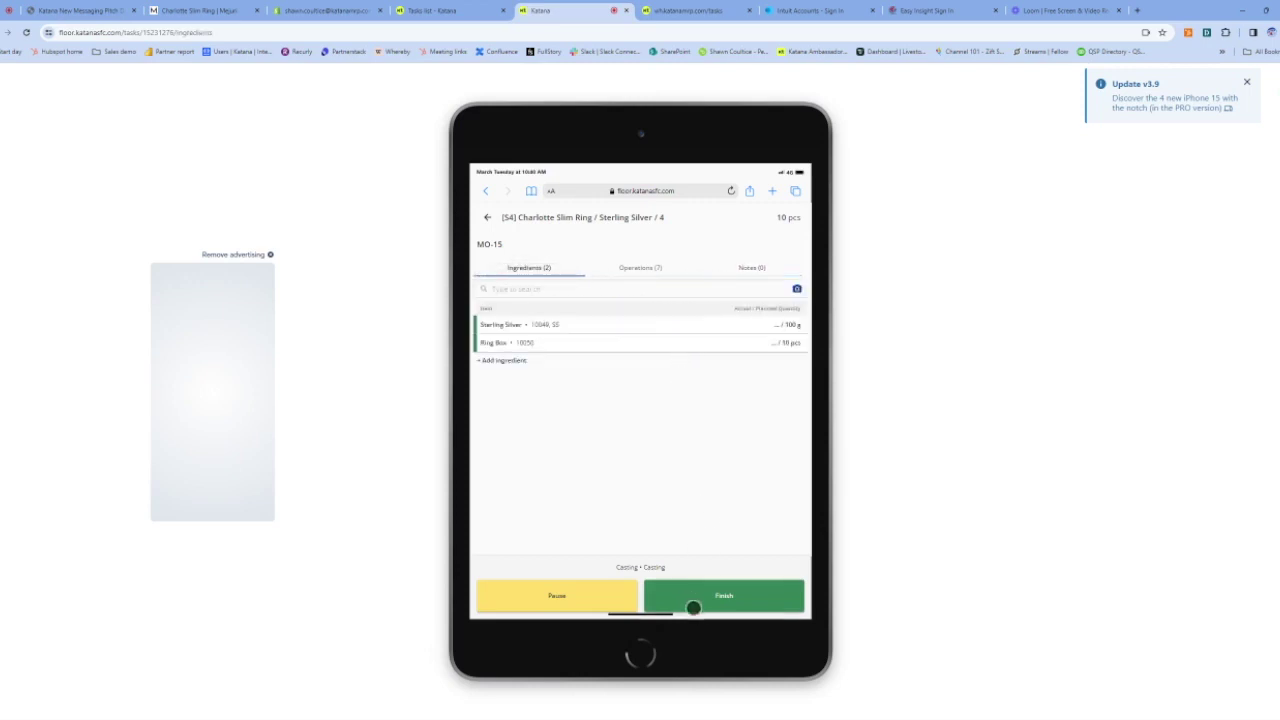
Finish the Sterling Silver / 4 Casting task and return to the ring task list in the main Katana factory view
{"action": "left_click", "coordinate": [728, 588]}
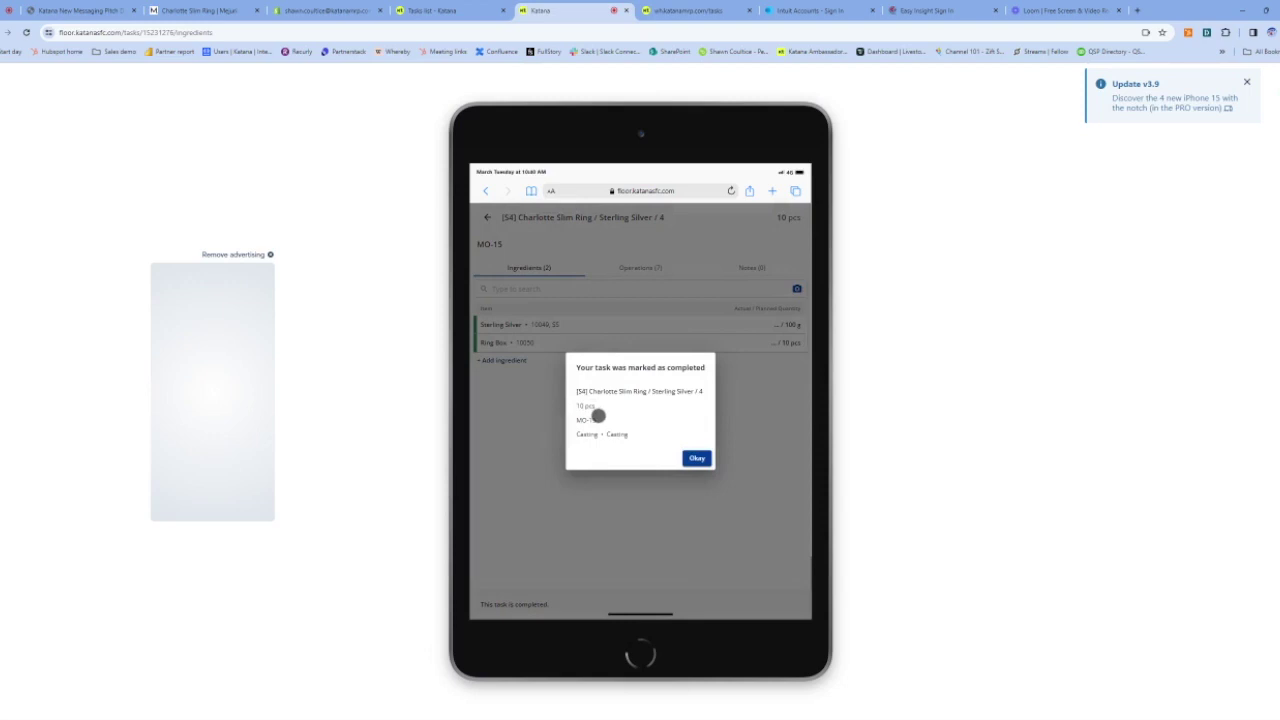
{"action": "left_click", "coordinate": [694, 459]}
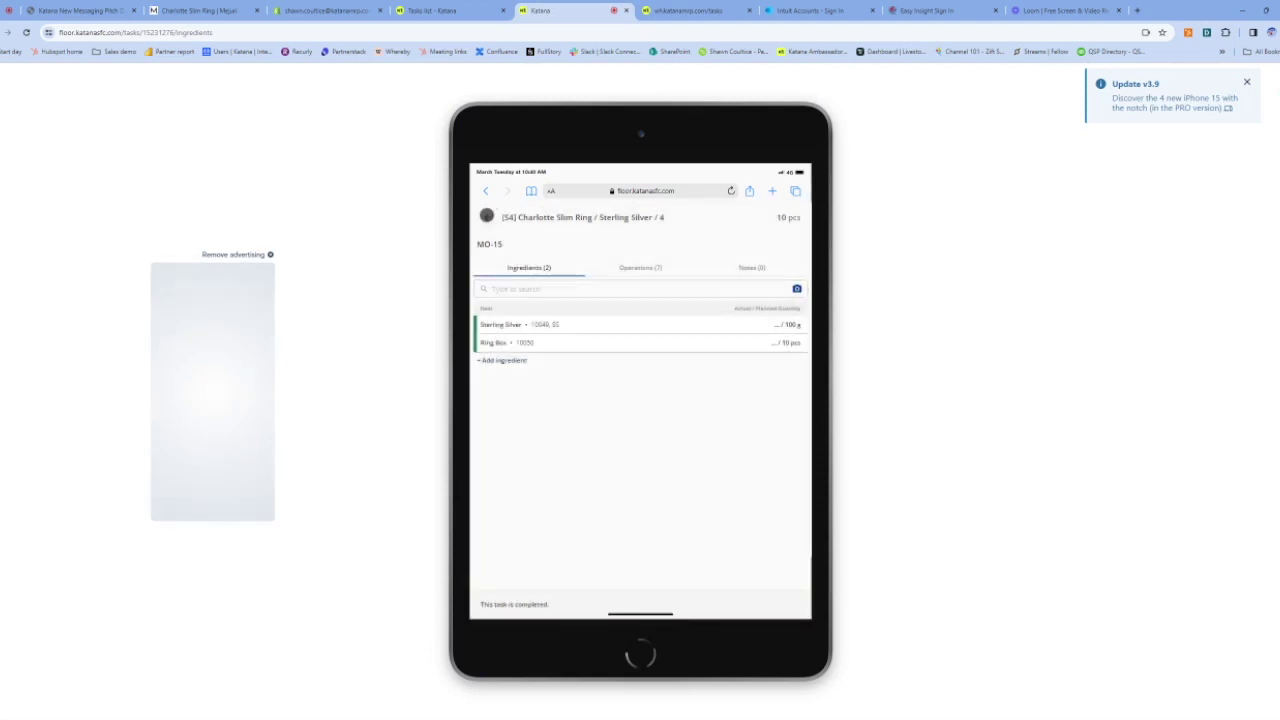
{"action": "left_click", "coordinate": [487, 217]}
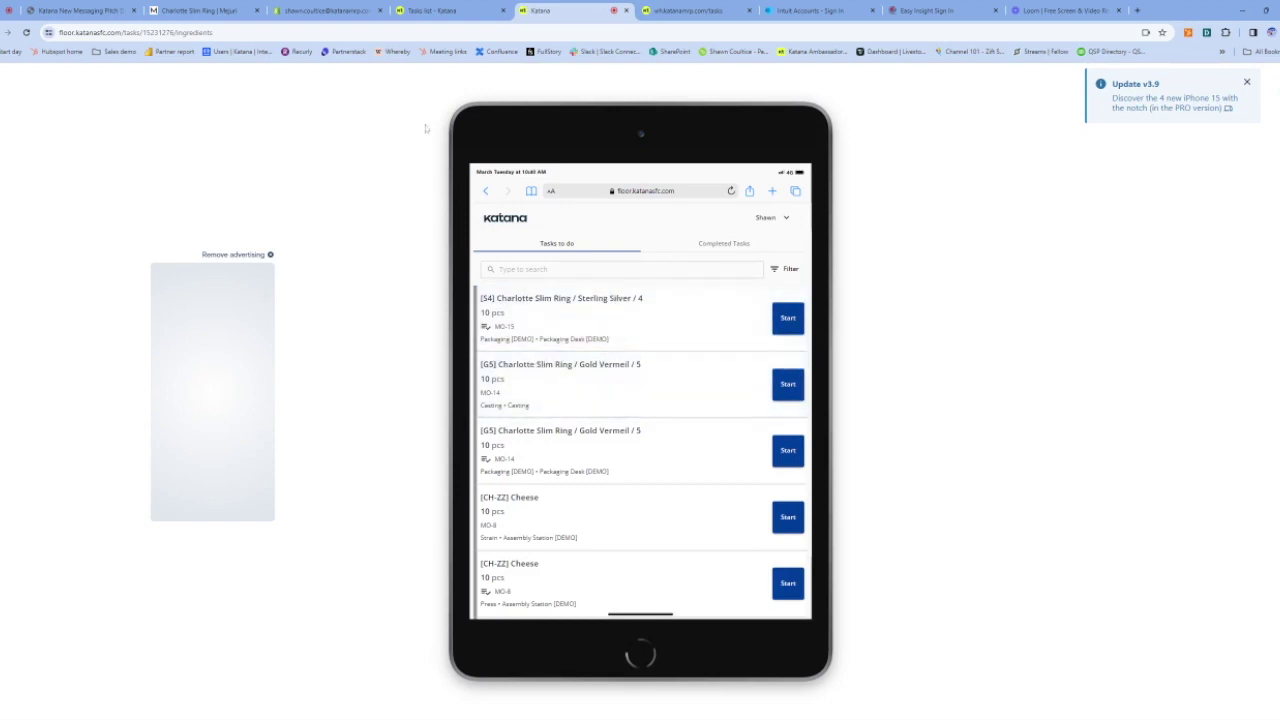
{"action": "left_click", "coordinate": [424, 11]}
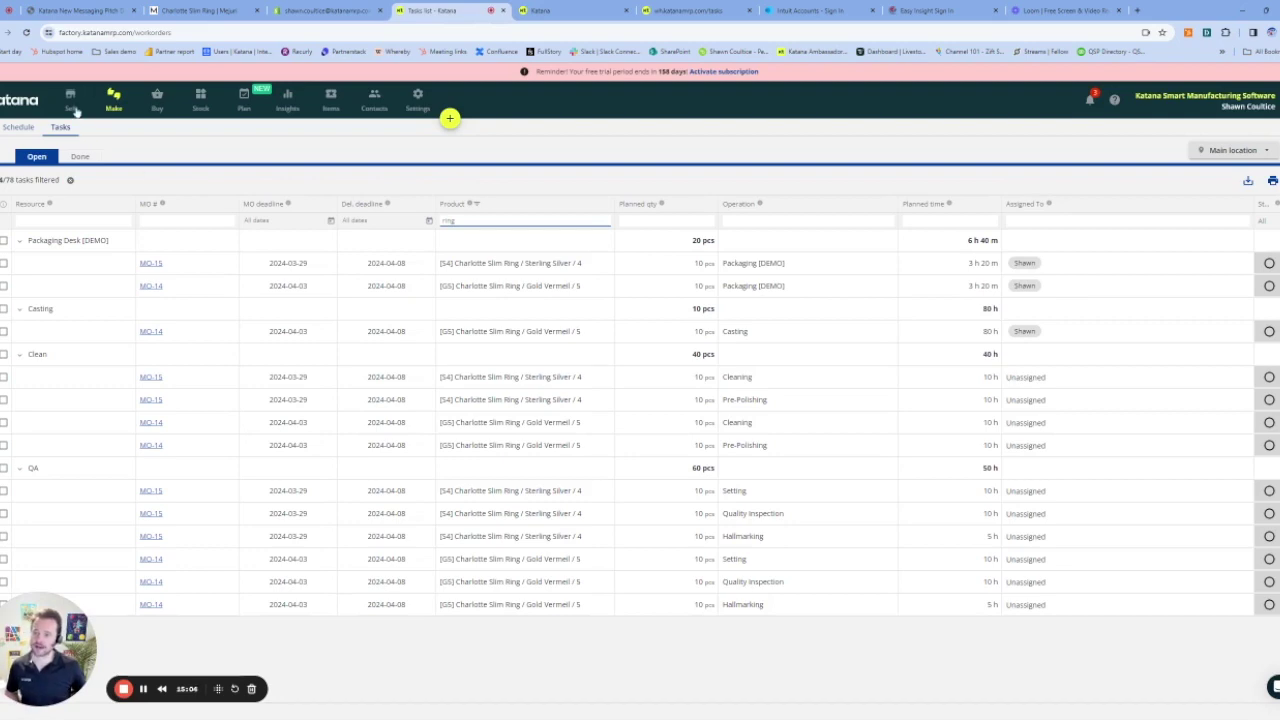
Try to set both Charlotte Slim Ring manufacturing orders to Done together from the production schedule
{"action": "left_click", "coordinate": [122, 108]}
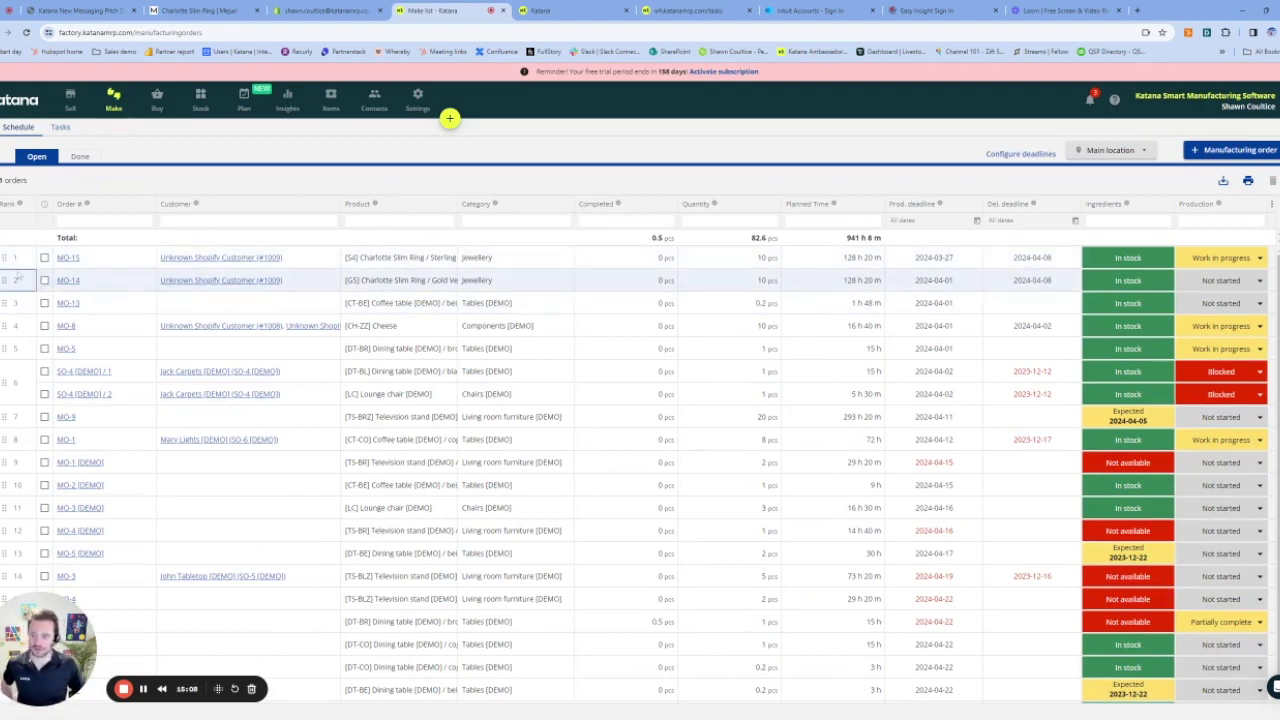
{"action": "left_click", "coordinate": [44, 257]}
{"action": "left_click", "coordinate": [44, 280]}
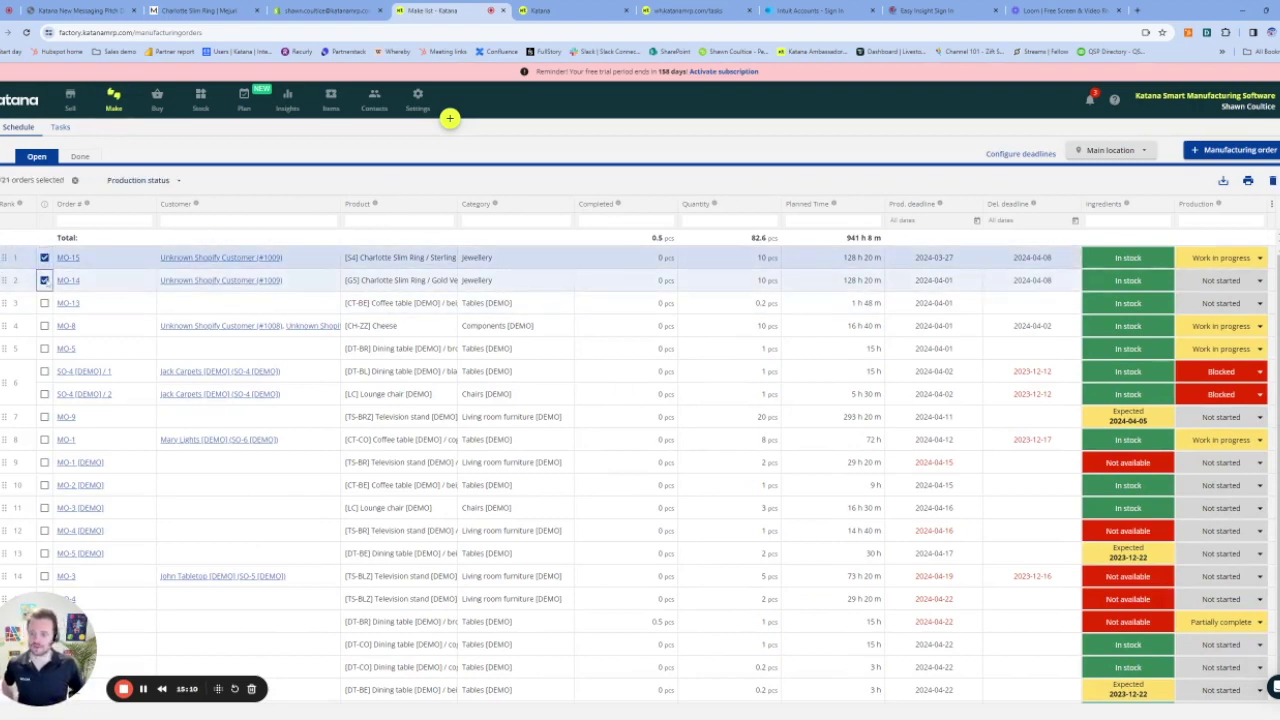
{"action": "left_click", "coordinate": [179, 181]}
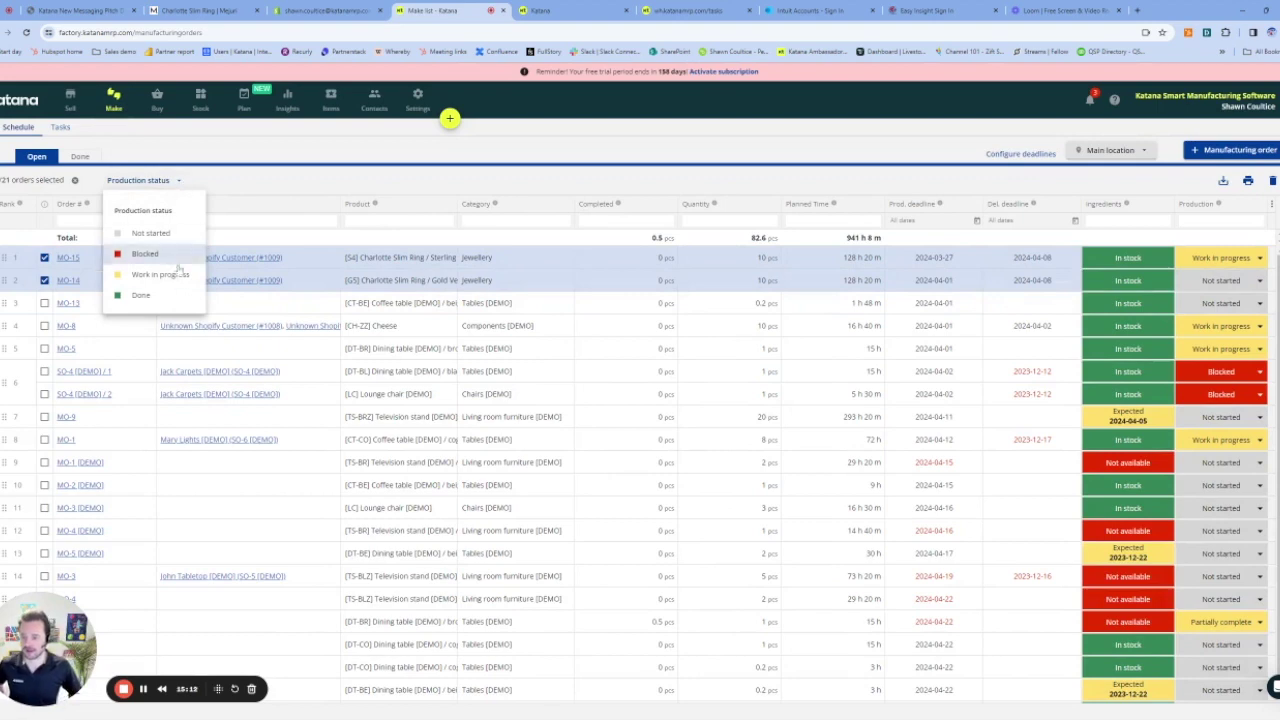
{"action": "left_click", "coordinate": [142, 295]}
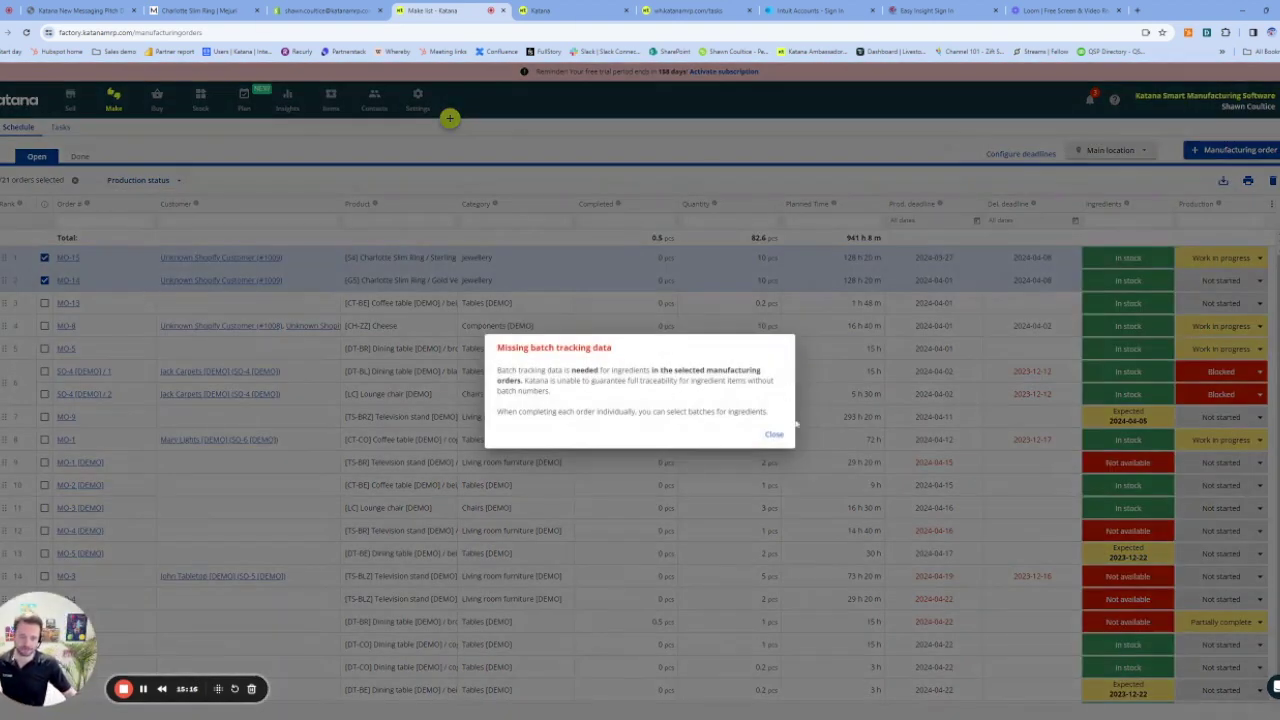
{"action": "left_click", "coordinate": [774, 434]}
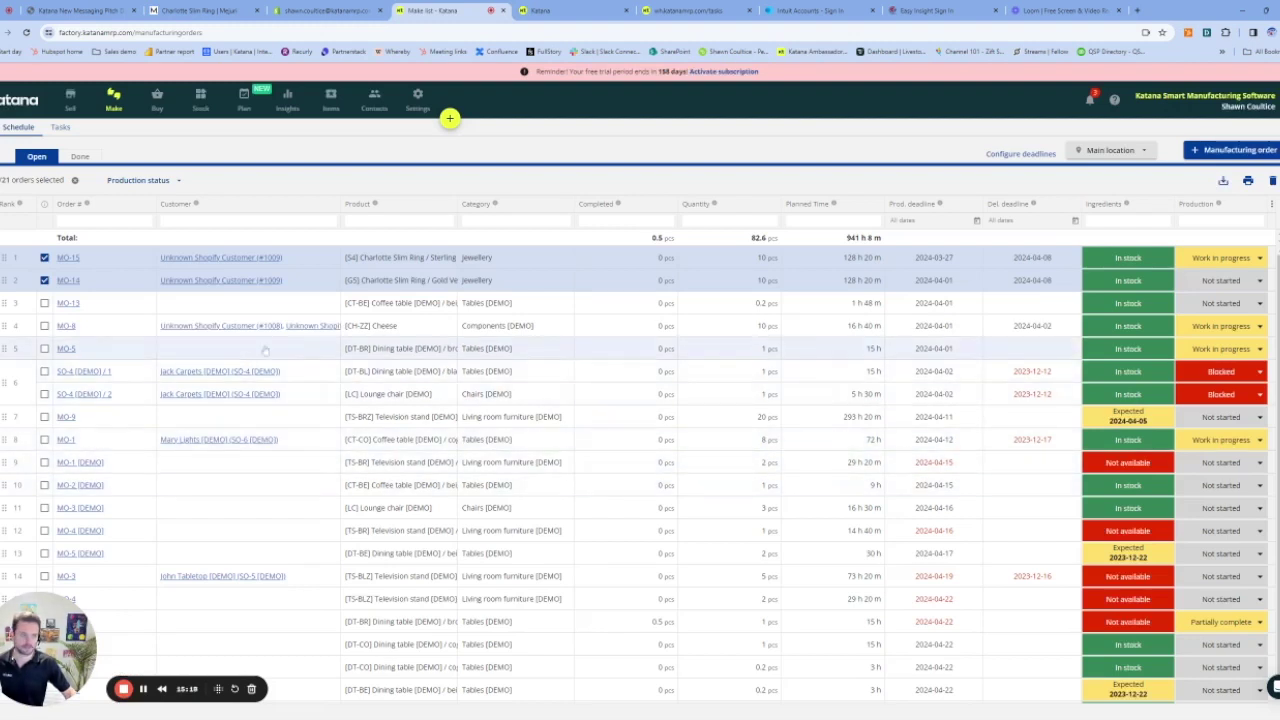
Open the Charlotte Slim Ring / Gold Vermeil / 5 manufacturing order and assign its 10 pieces to new batch 1021
{"action": "left_click", "coordinate": [68, 281]}
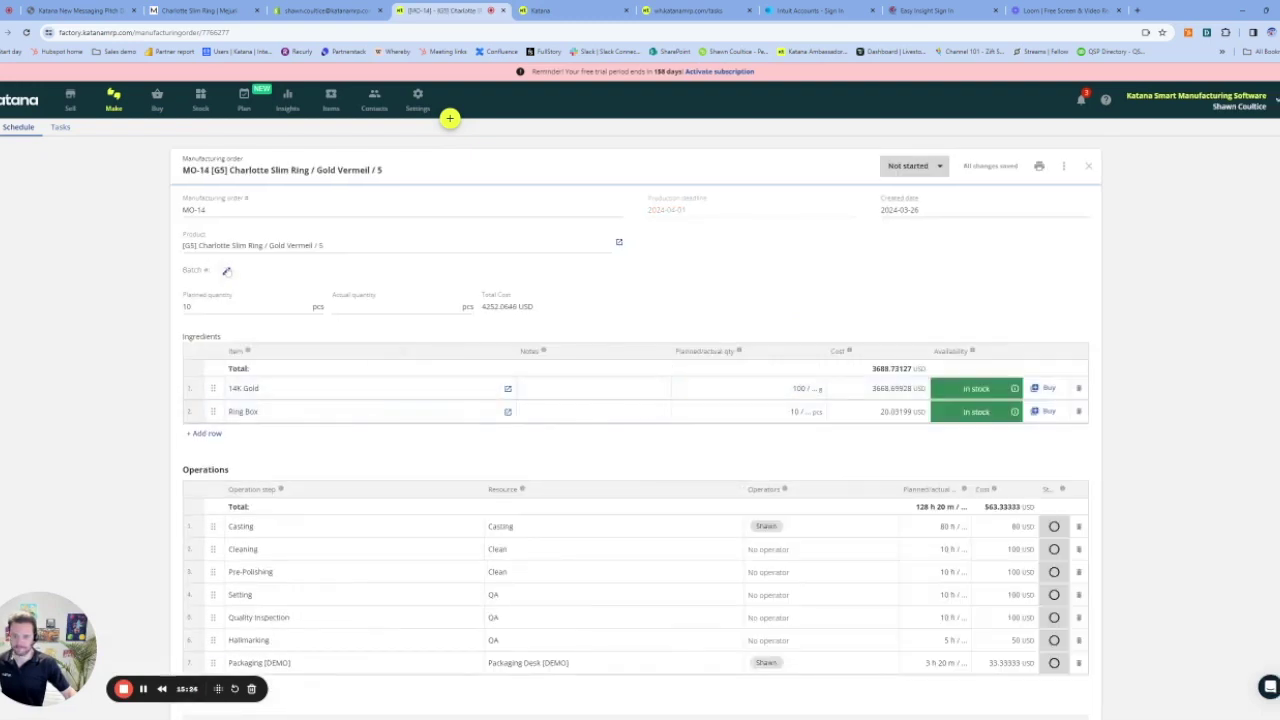
{"action": "left_click", "coordinate": [226, 270]}
{"action": "left_click", "coordinate": [620, 376]}
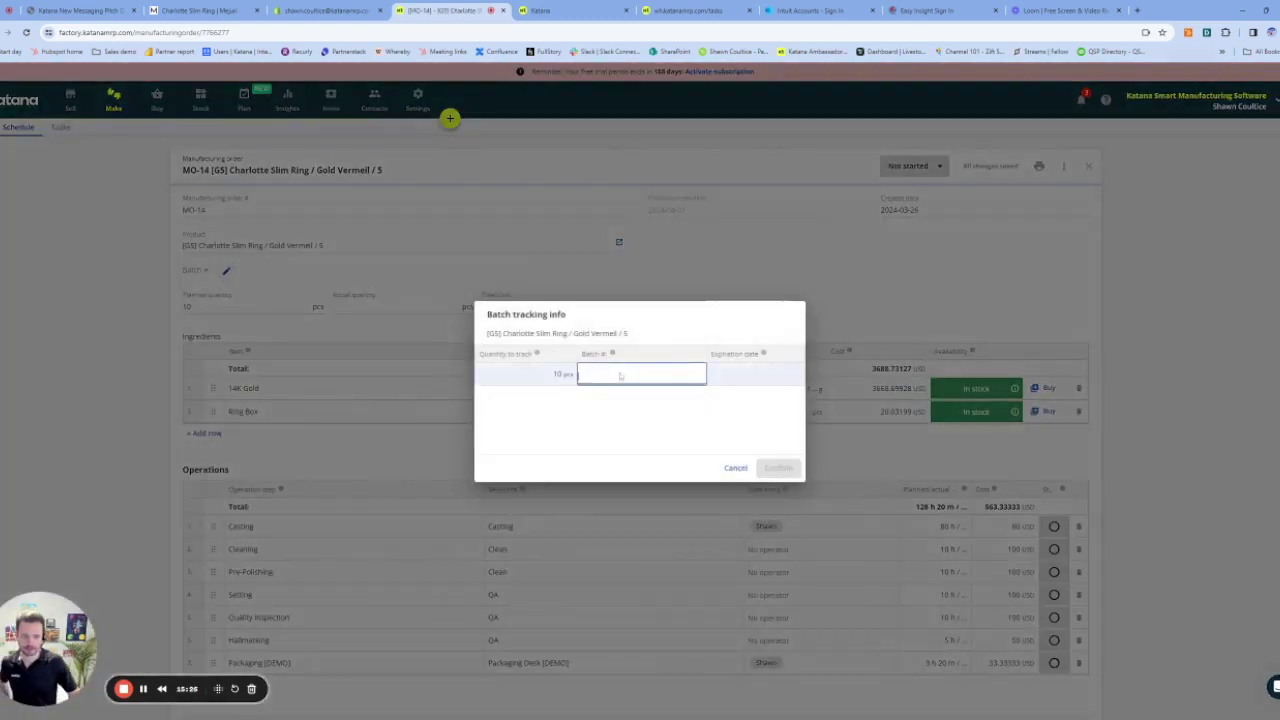
{"action": "type", "text": "1021"}
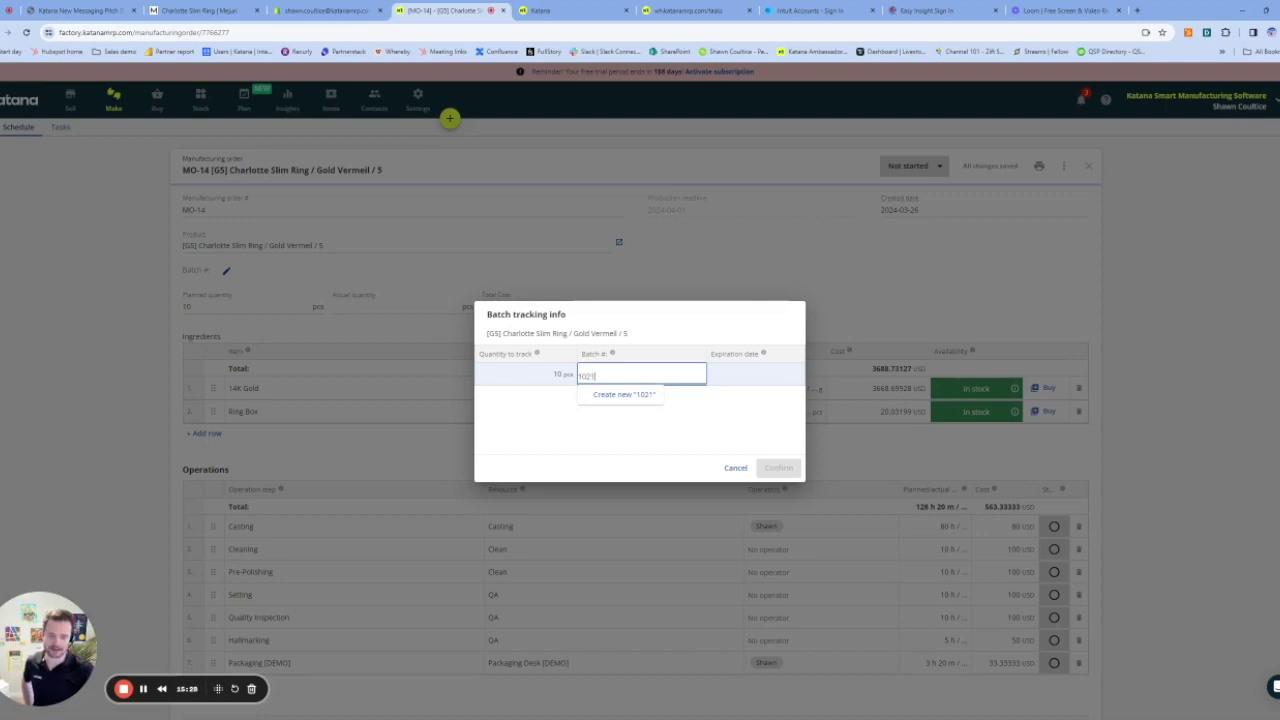
{"action": "key", "text": "Return"}
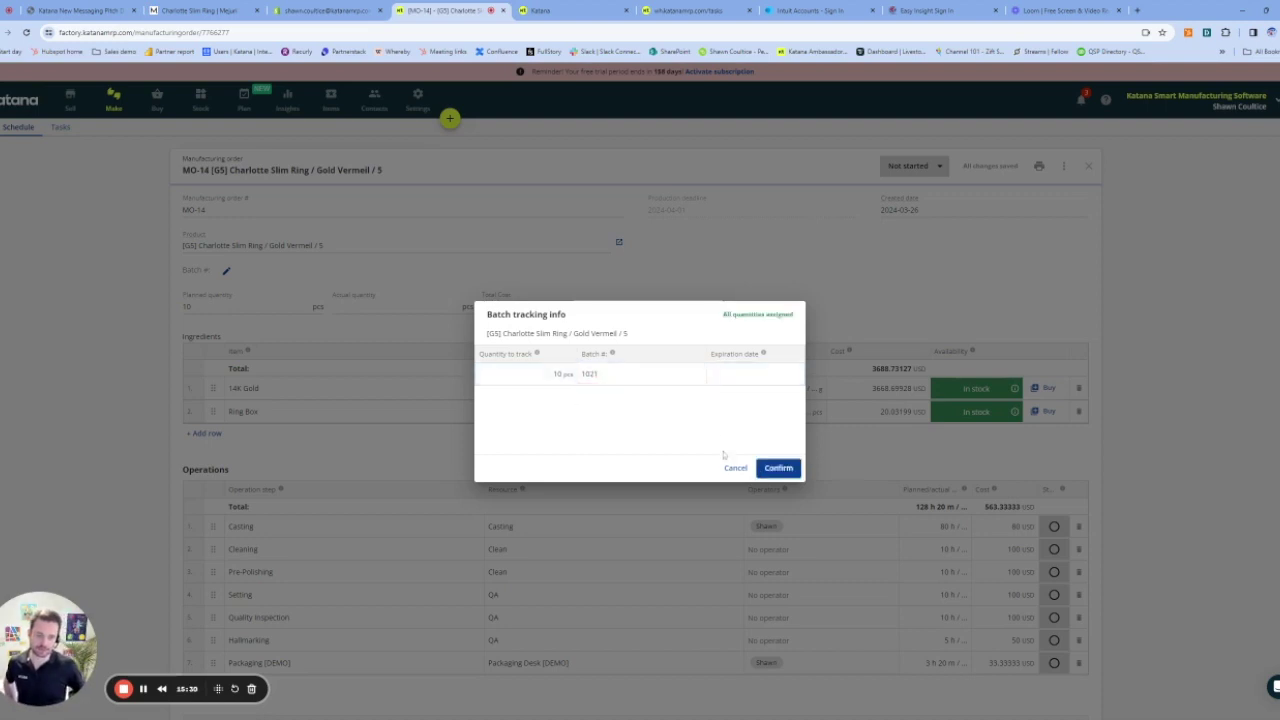
{"action": "left_click", "coordinate": [778, 468]}
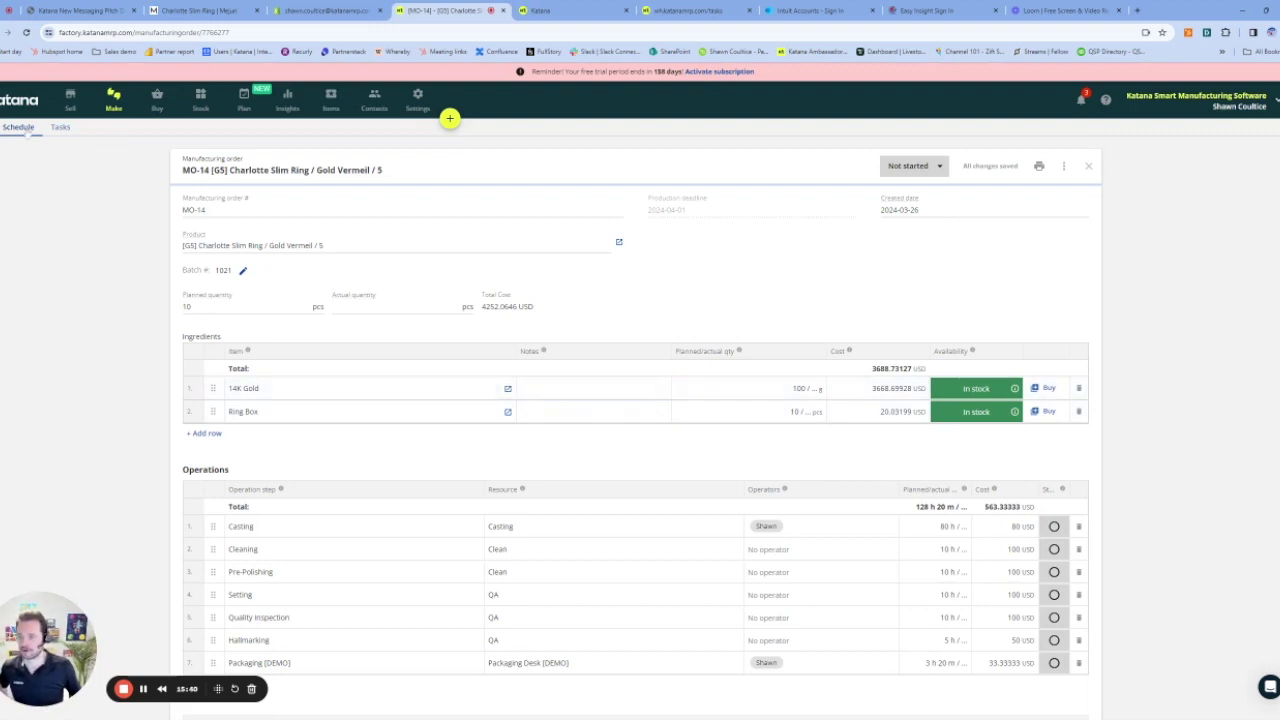
Open the Charlotte Slim Ring / Sterling Silver / 4 manufacturing order and assign its 10 pieces to new batch 10012
{"action": "left_click", "coordinate": [20, 129]}
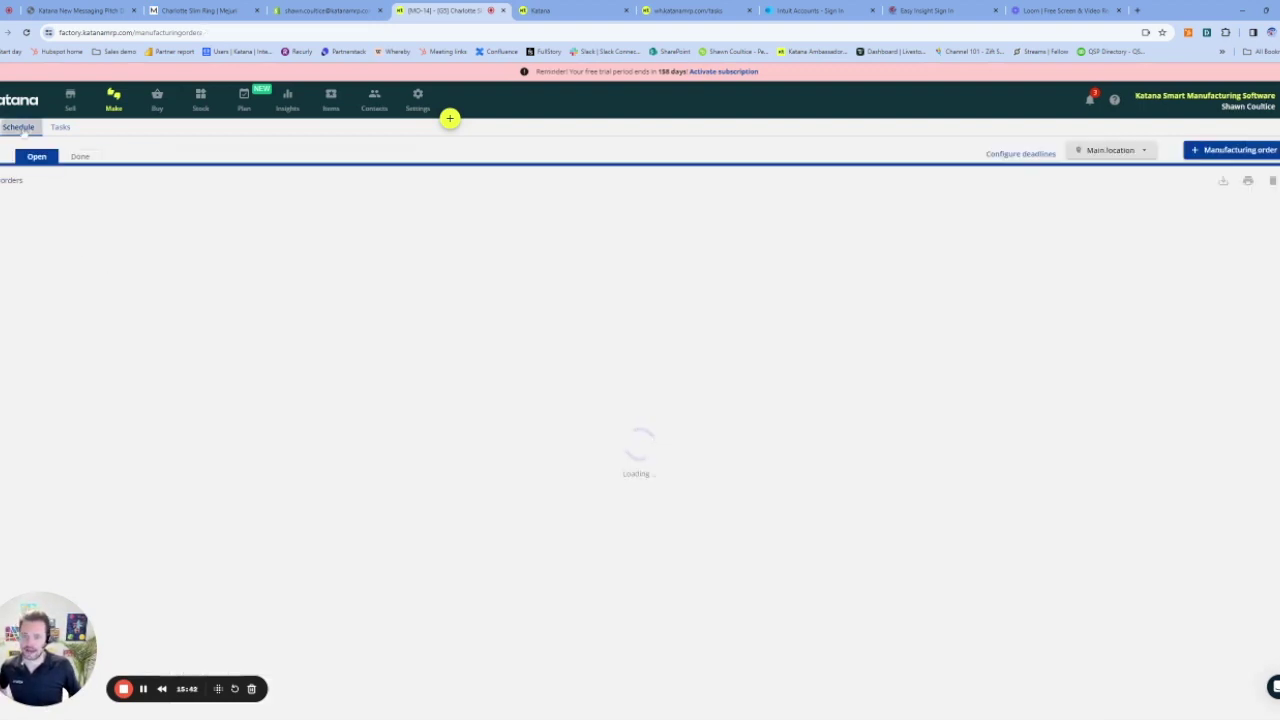
{"action": "left_click", "coordinate": [67, 257]}
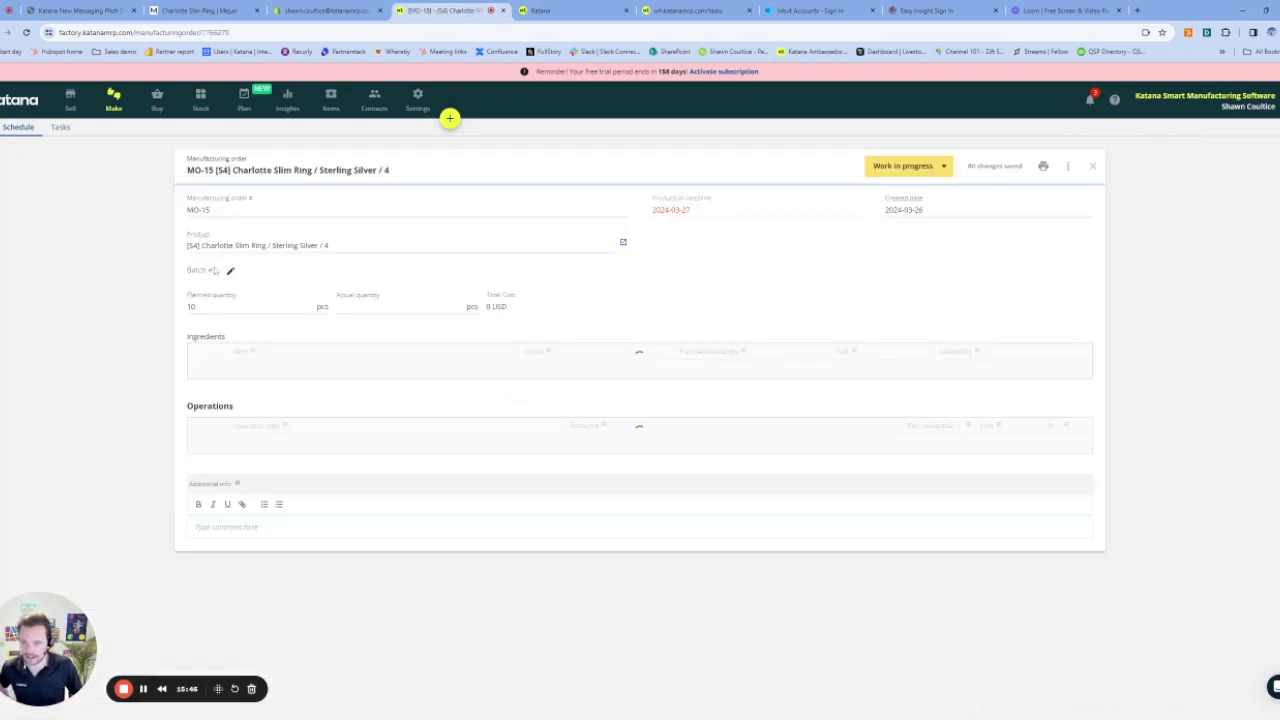
{"action": "left_click", "coordinate": [230, 270]}
{"action": "left_click", "coordinate": [632, 377]}
{"action": "type", "text": "10012"}
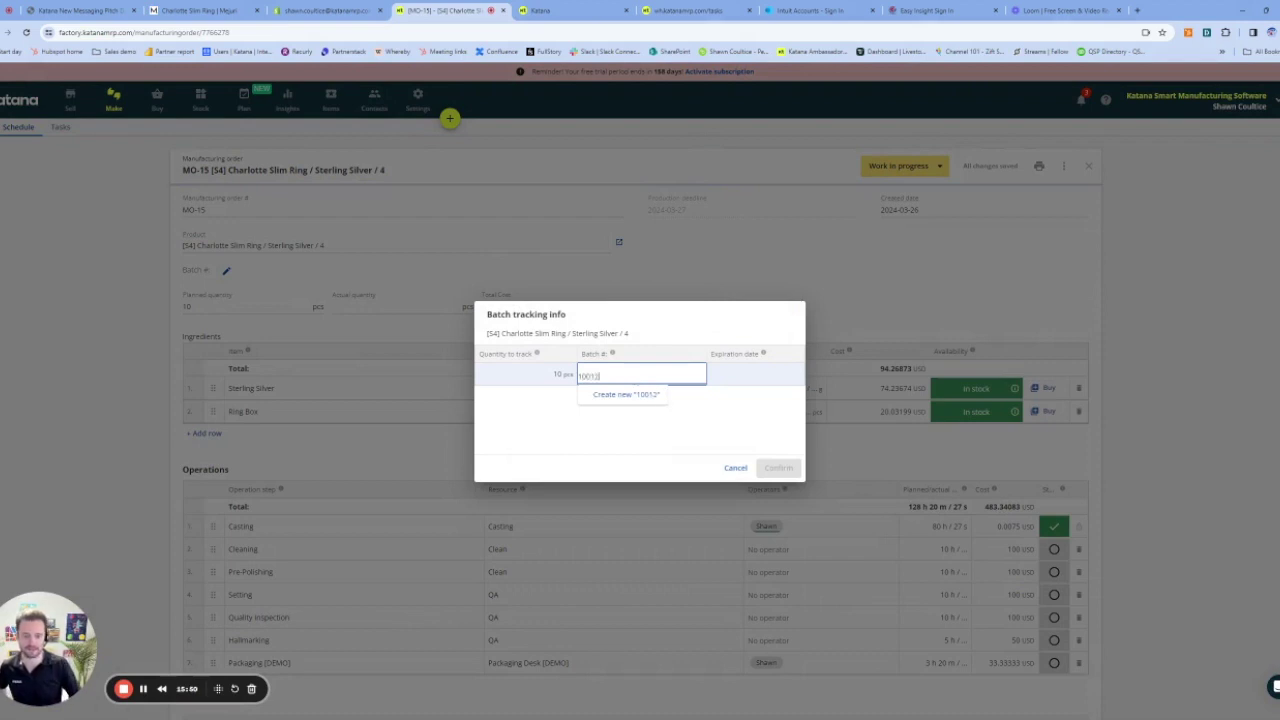
{"action": "left_click", "coordinate": [626, 394]}
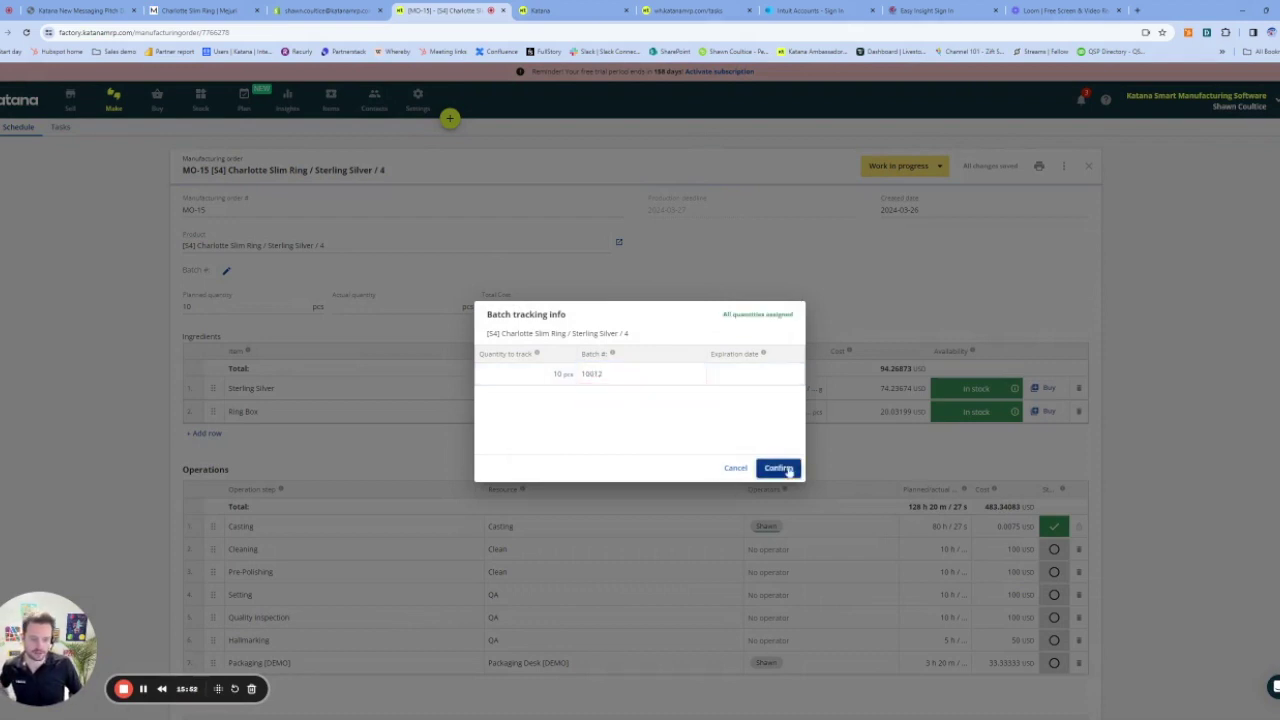
{"action": "left_click", "coordinate": [778, 467]}
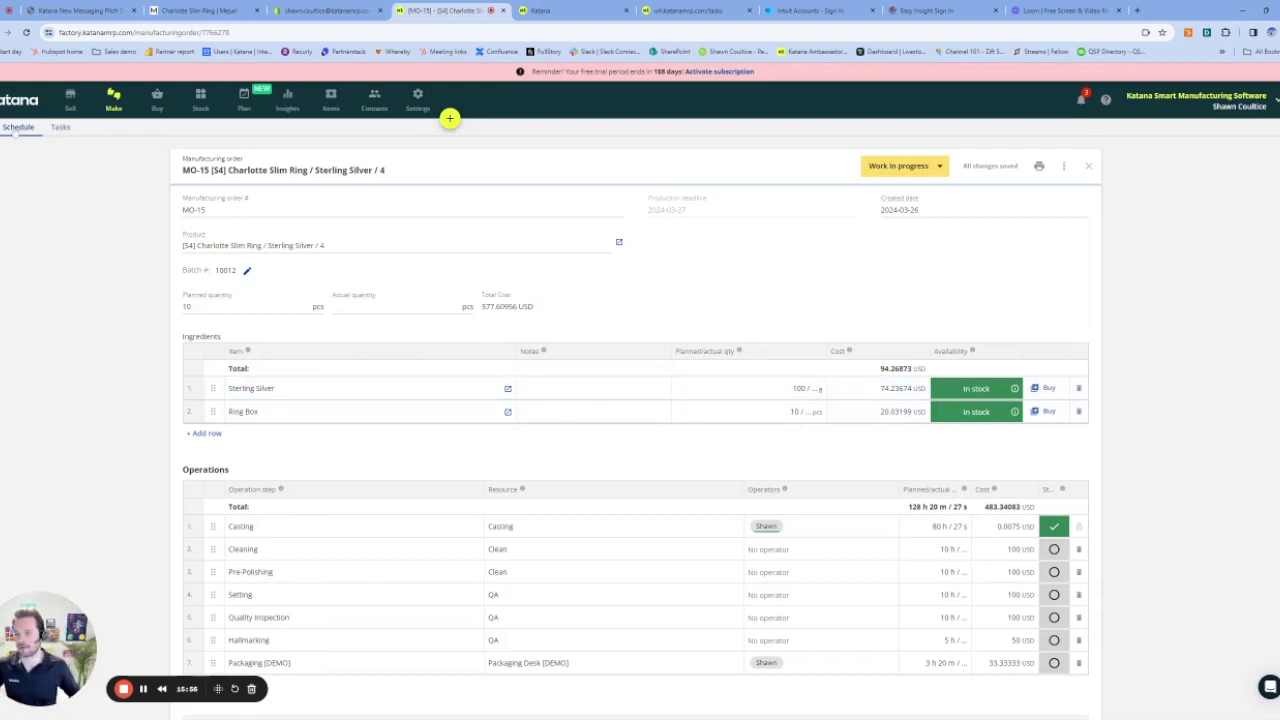
From the production schedule, set both Charlotte Slim Ring manufacturing orders, Sterling Silver / 4 and Gold Vermeil / 5, to Done together
{"action": "left_click", "coordinate": [18, 127]}
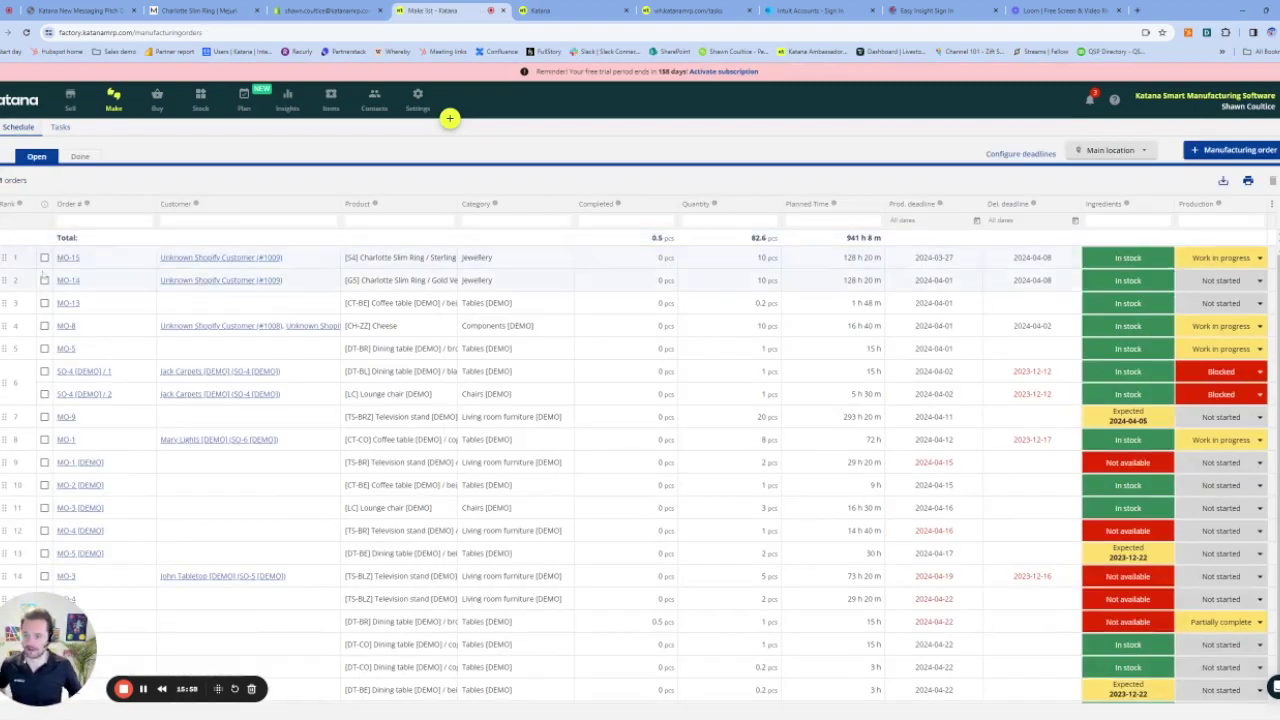
{"action": "left_click", "coordinate": [44, 257]}
{"action": "left_click", "coordinate": [44, 280]}
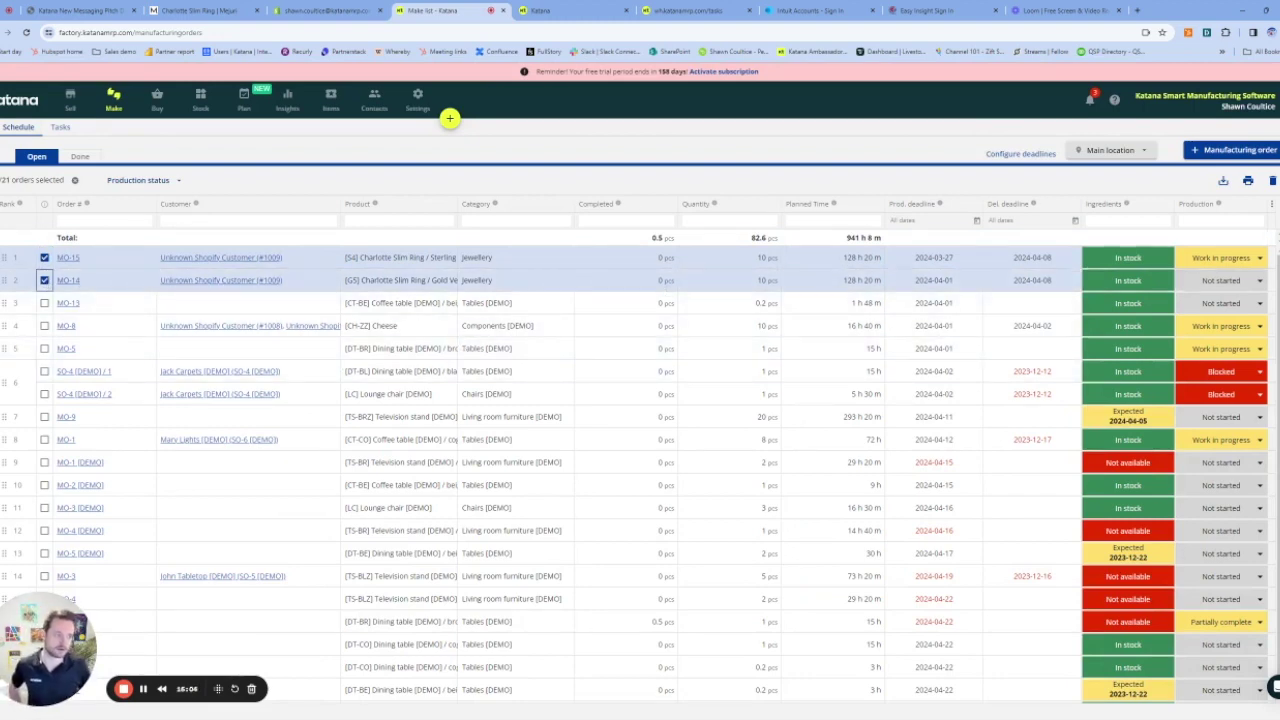
{"action": "left_click", "coordinate": [150, 180]}
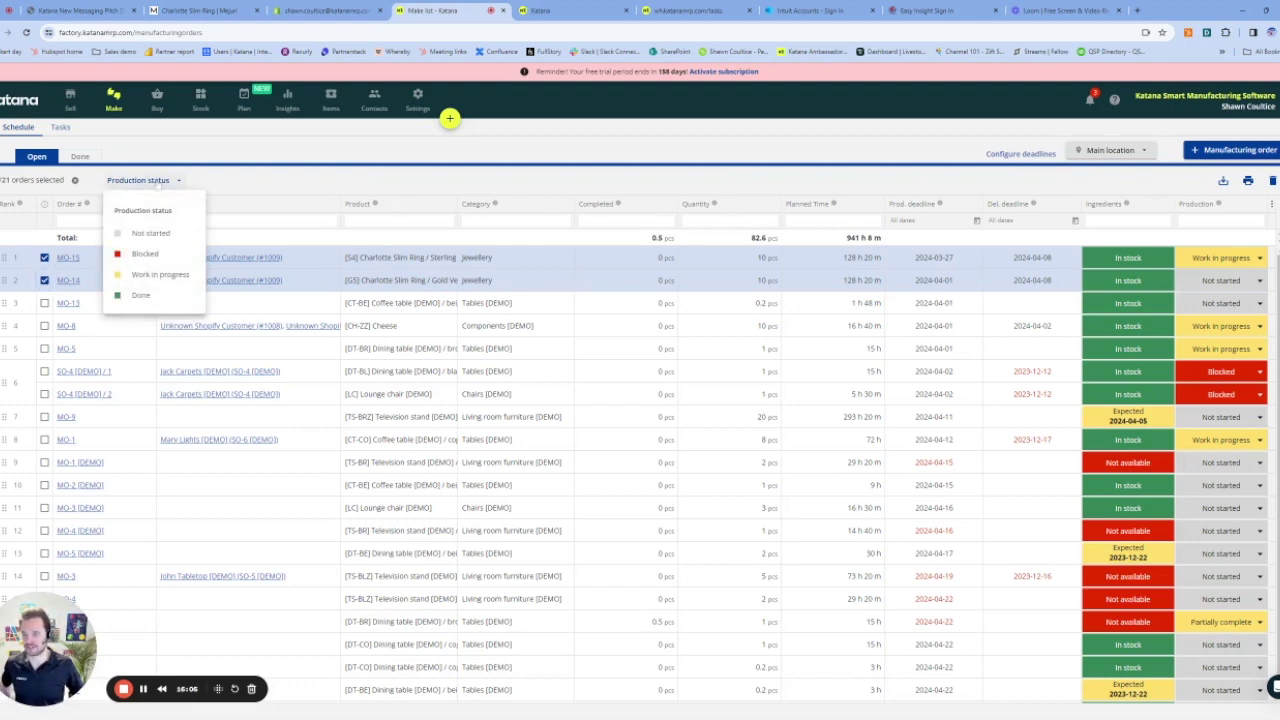
{"action": "left_click", "coordinate": [155, 296]}
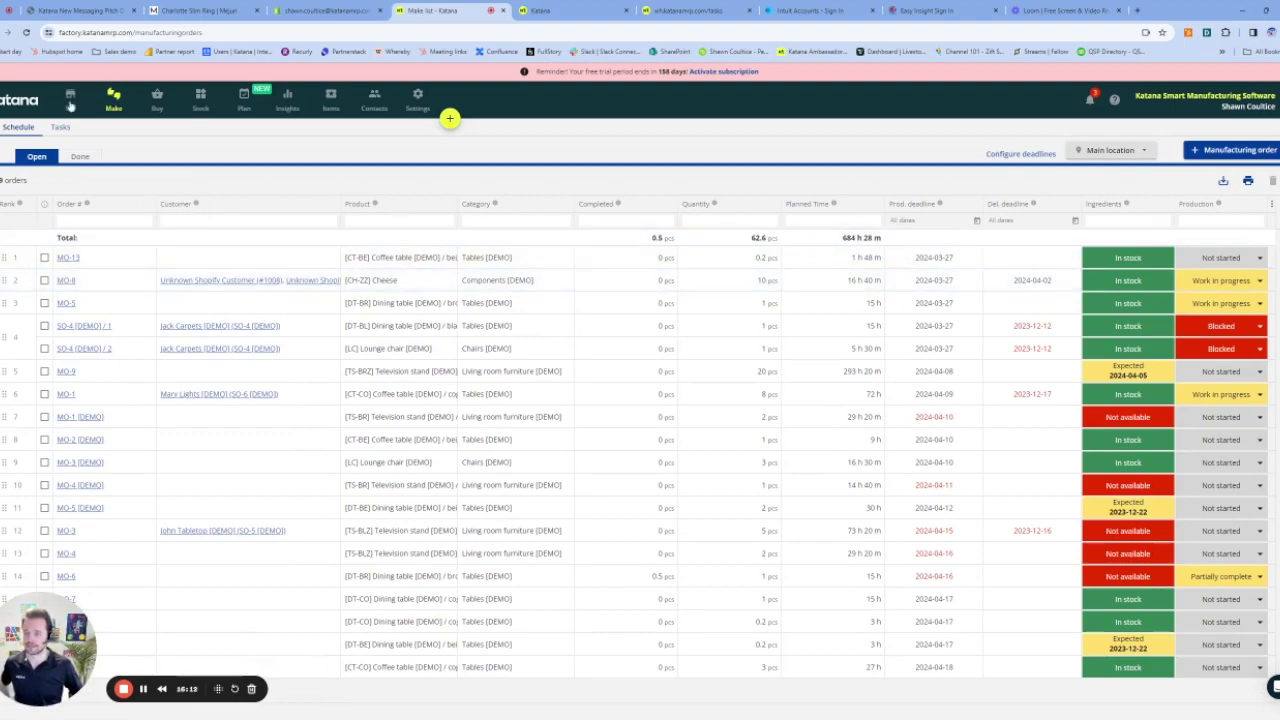
Inspect the Gold Vermeil / 5 stock commitments in the Charlotte Slim Ring Shopify sales order and open the linked manufacturing order
{"action": "left_click", "coordinate": [70, 100]}
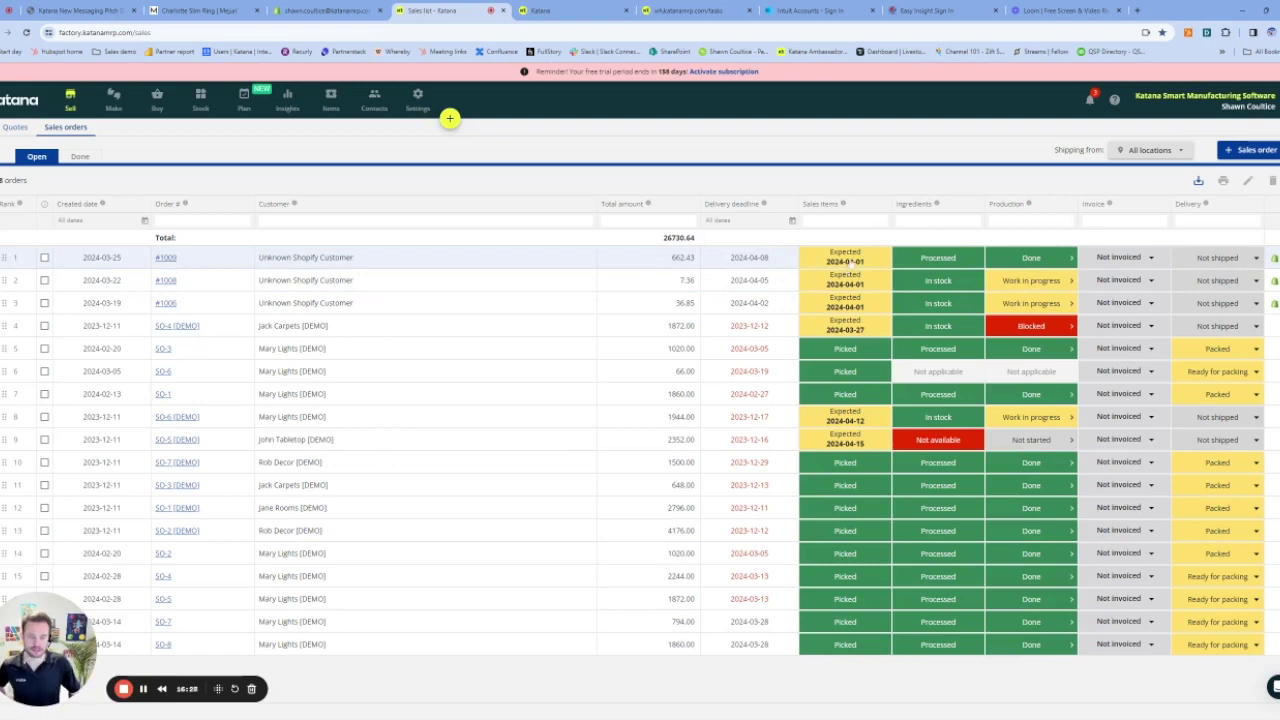
{"action": "left_click", "coordinate": [843, 260]}
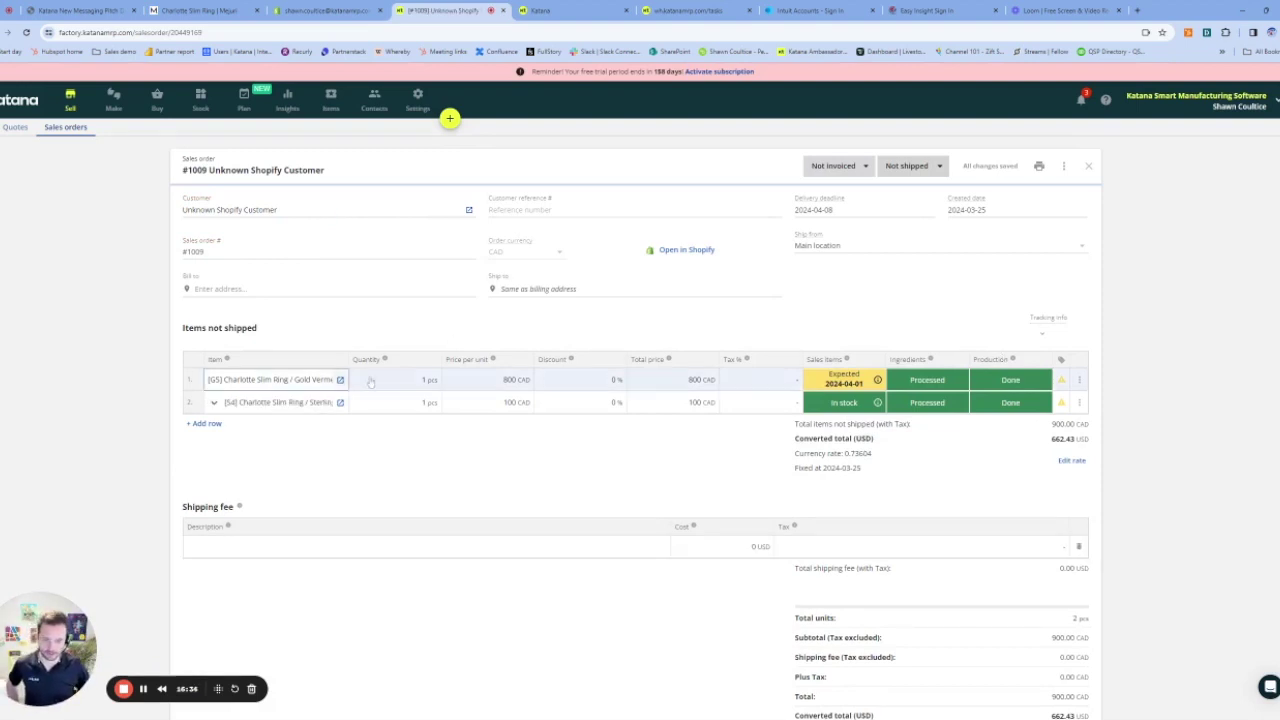
{"action": "left_click", "coordinate": [850, 384]}
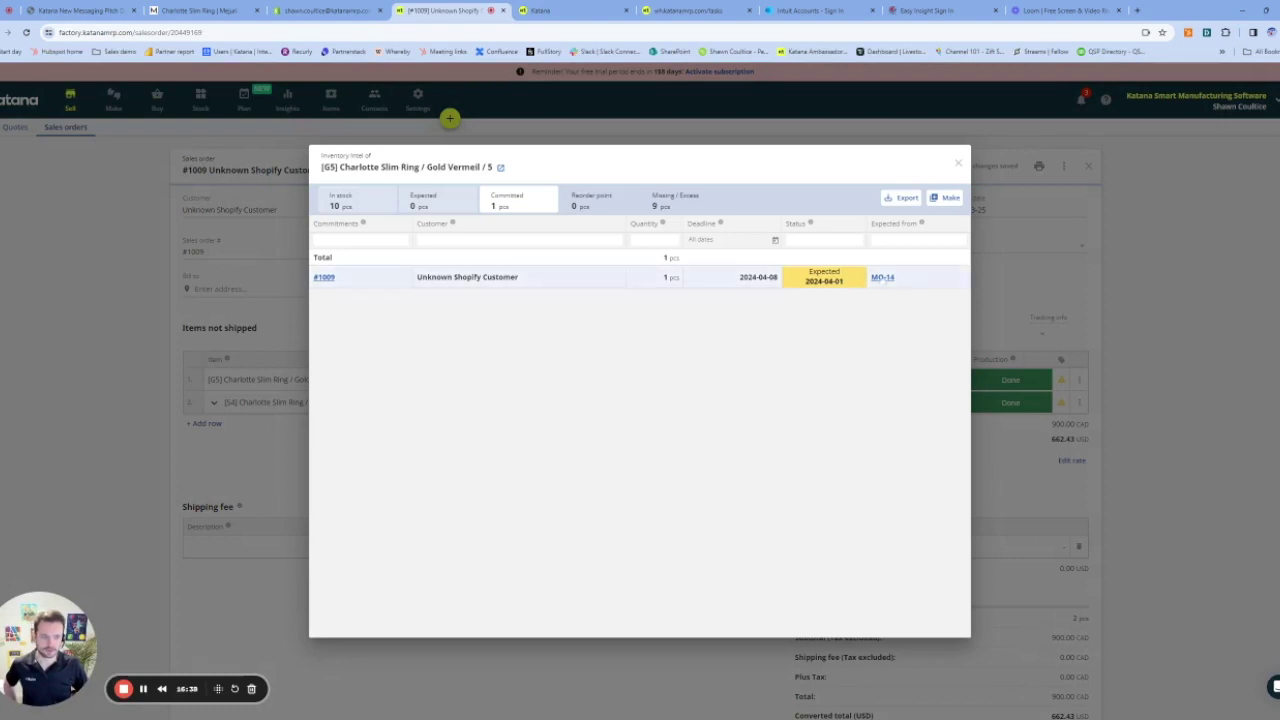
{"action": "left_click", "coordinate": [882, 277]}
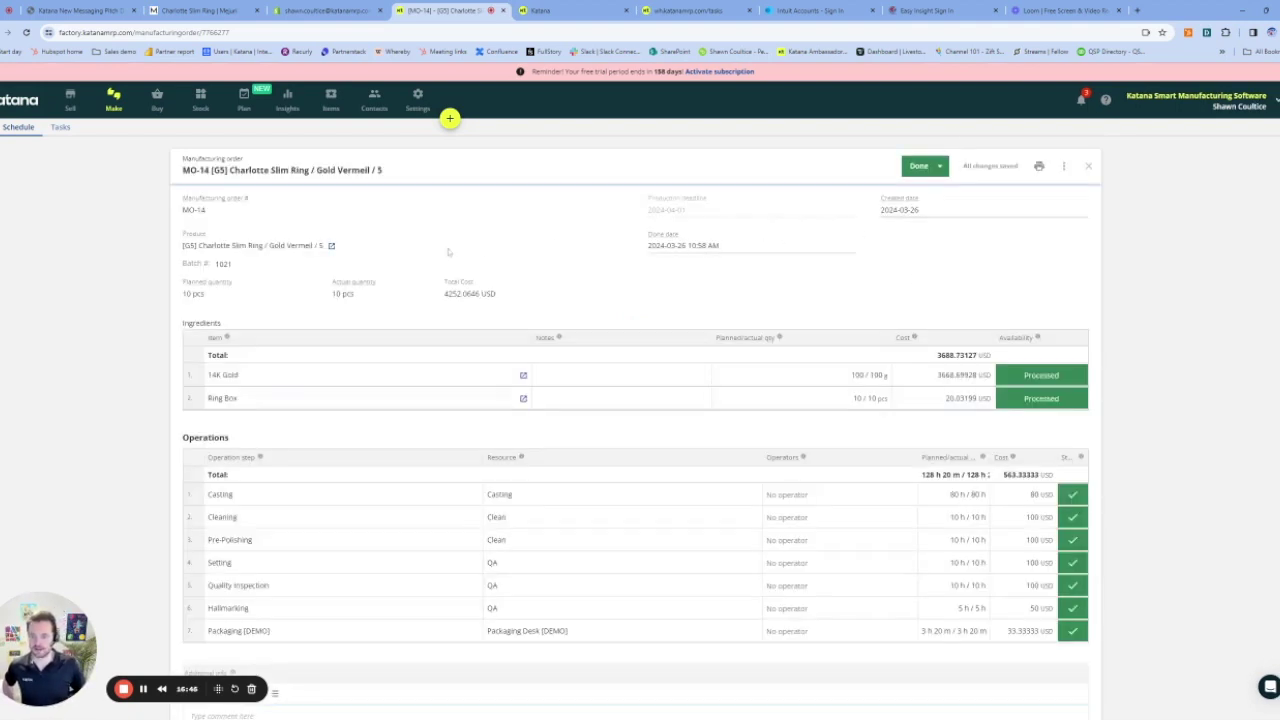
Pack all items of the Charlotte Slim Ring sales order, assigning batch 1021 to Gold Vermeil / 5 and batch 10012 to Sterling Silver / 4
{"action": "left_click", "coordinate": [72, 100]}
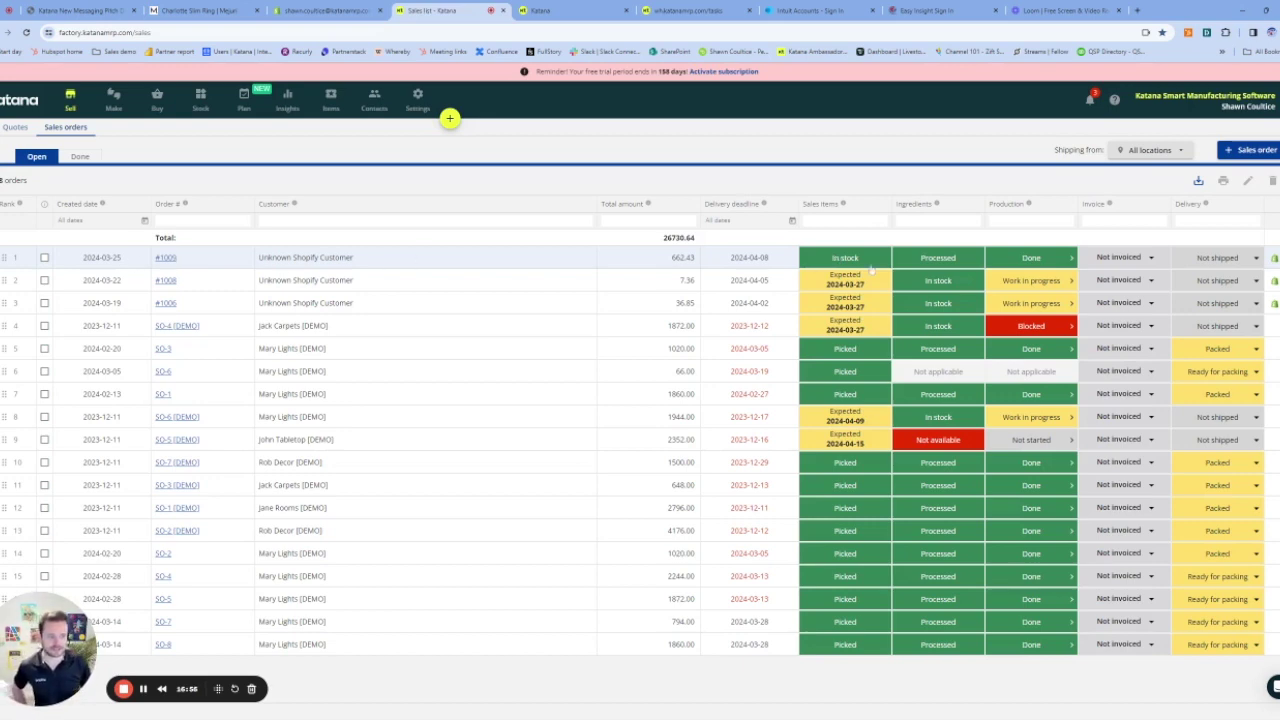
{"action": "left_click", "coordinate": [1234, 260]}
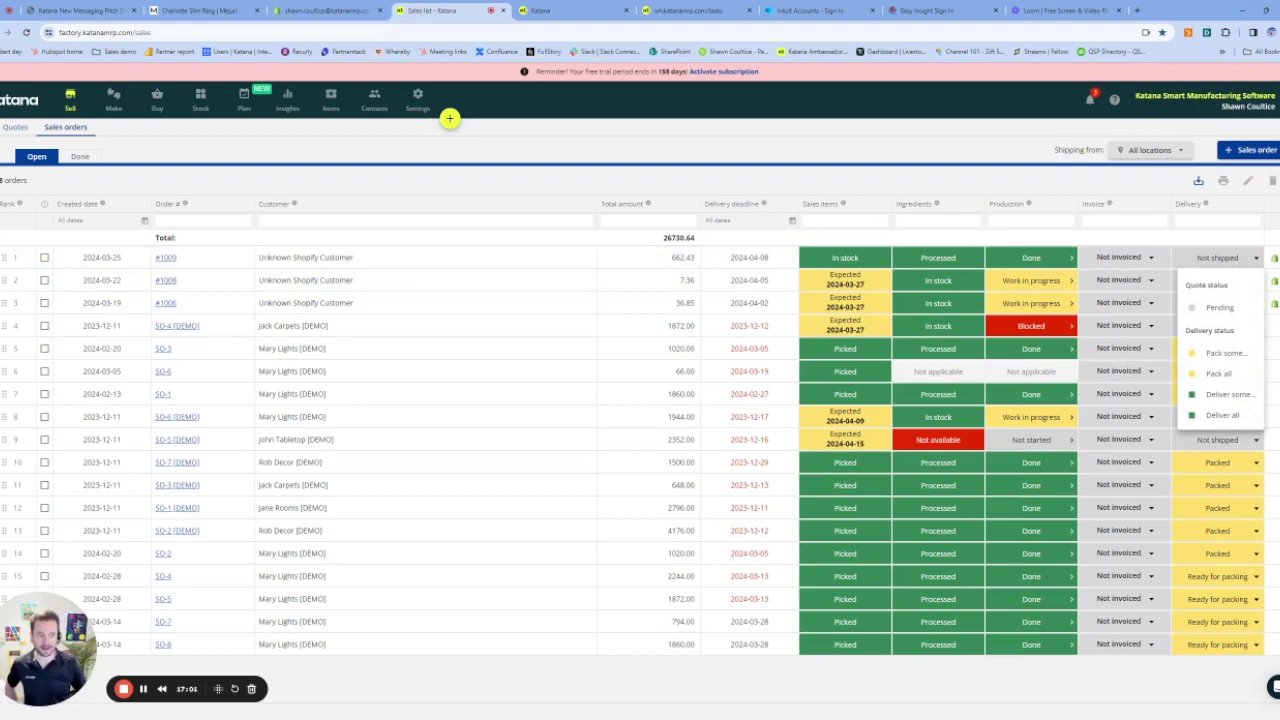
{"action": "left_click", "coordinate": [1220, 374]}
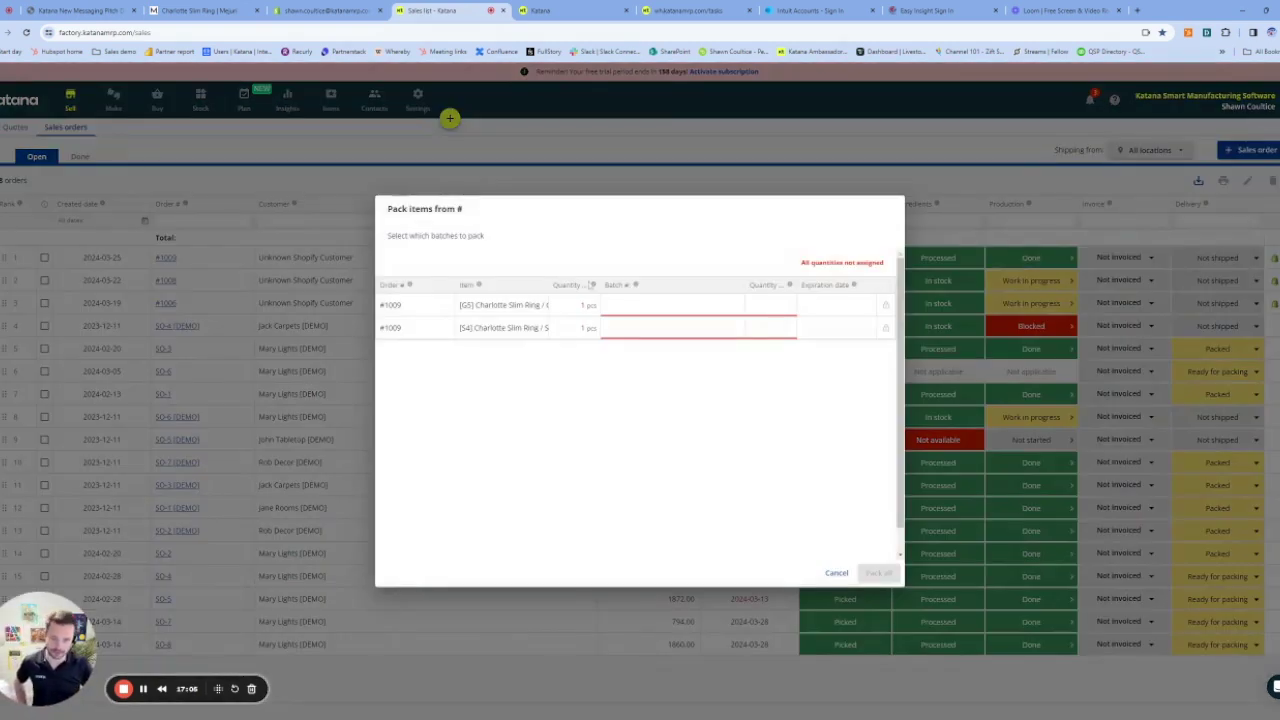
{"action": "left_click", "coordinate": [657, 304]}
{"action": "left_click", "coordinate": [640, 323]}
{"action": "left_click", "coordinate": [647, 327]}
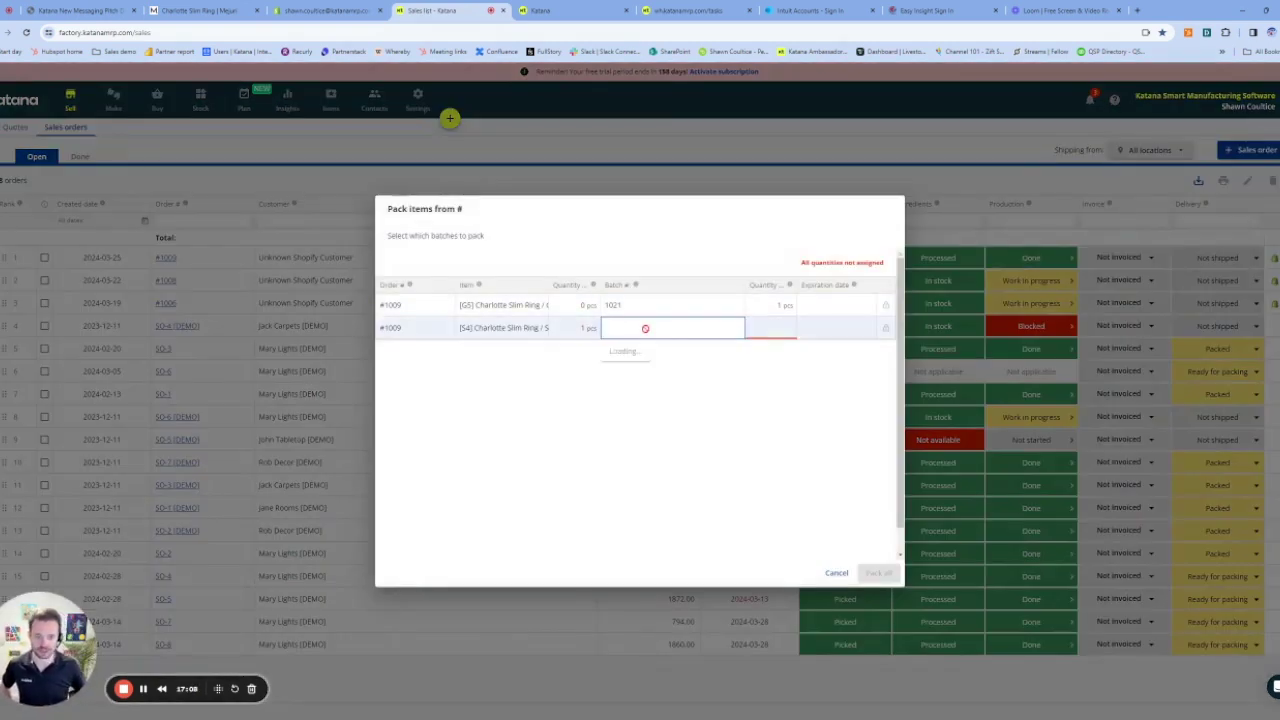
{"action": "left_click", "coordinate": [648, 350]}
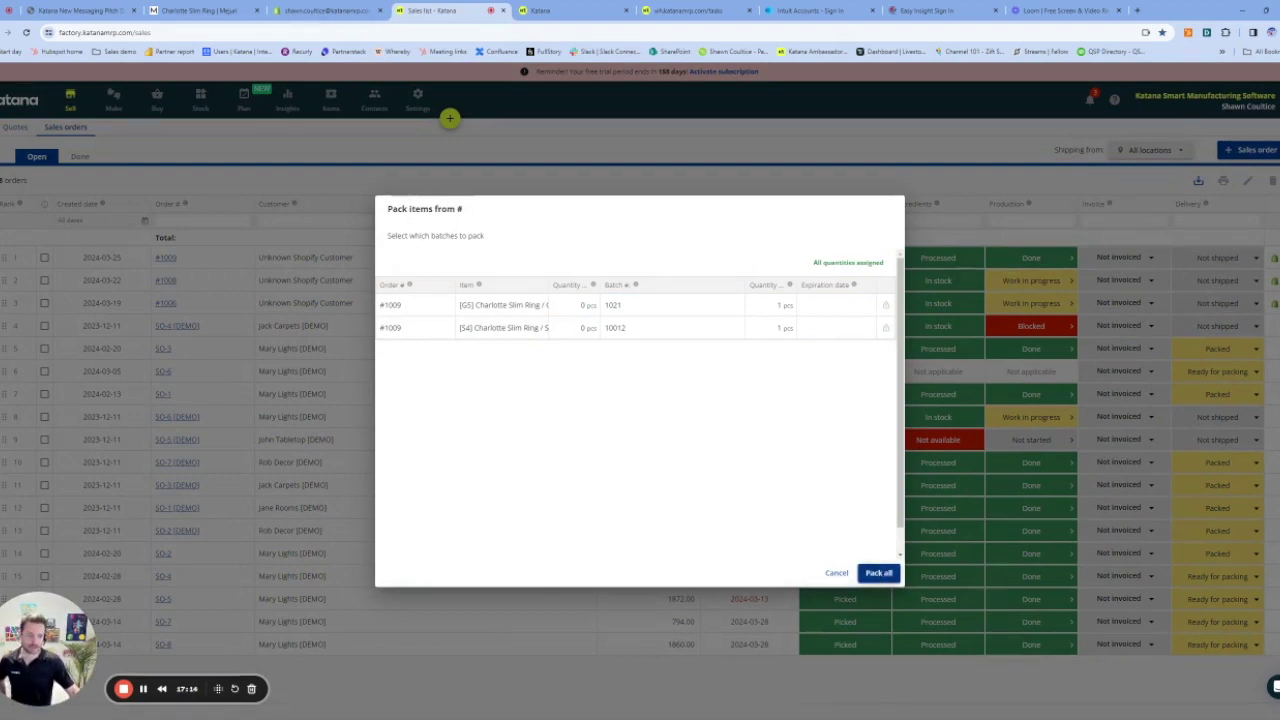
{"action": "left_click", "coordinate": [877, 573]}
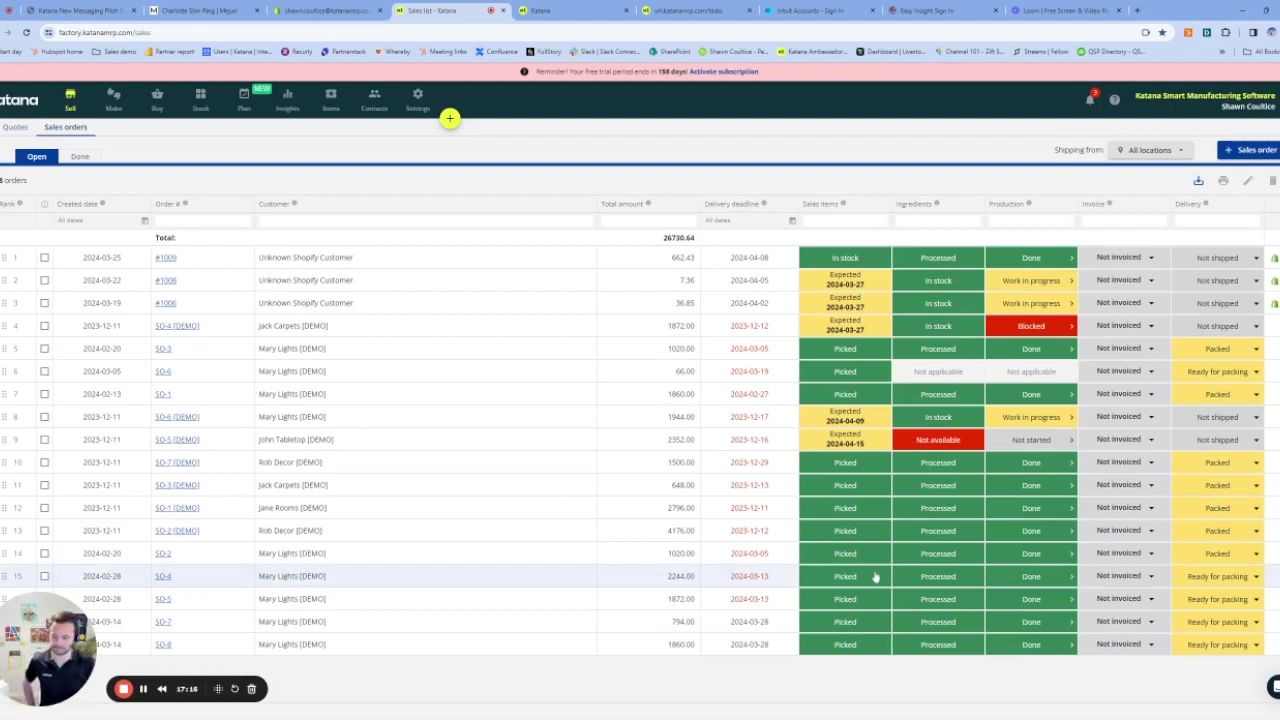
{"action": "left_click", "coordinate": [123, 690]}
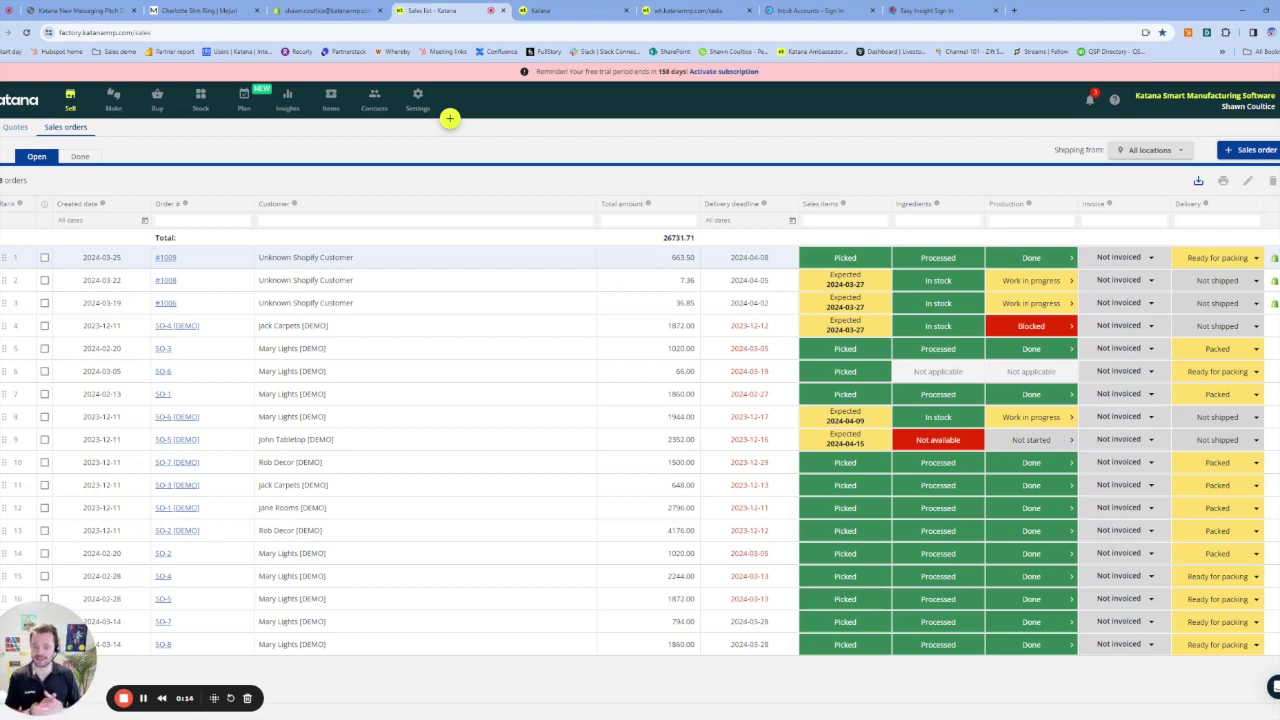
Switch to the Katana warehouse app, start the Charlotte Slim Ring order's task, and pick 1 piece of Gold Vermeil / 5 from batch 1021
{"action": "left_click", "coordinate": [688, 10]}
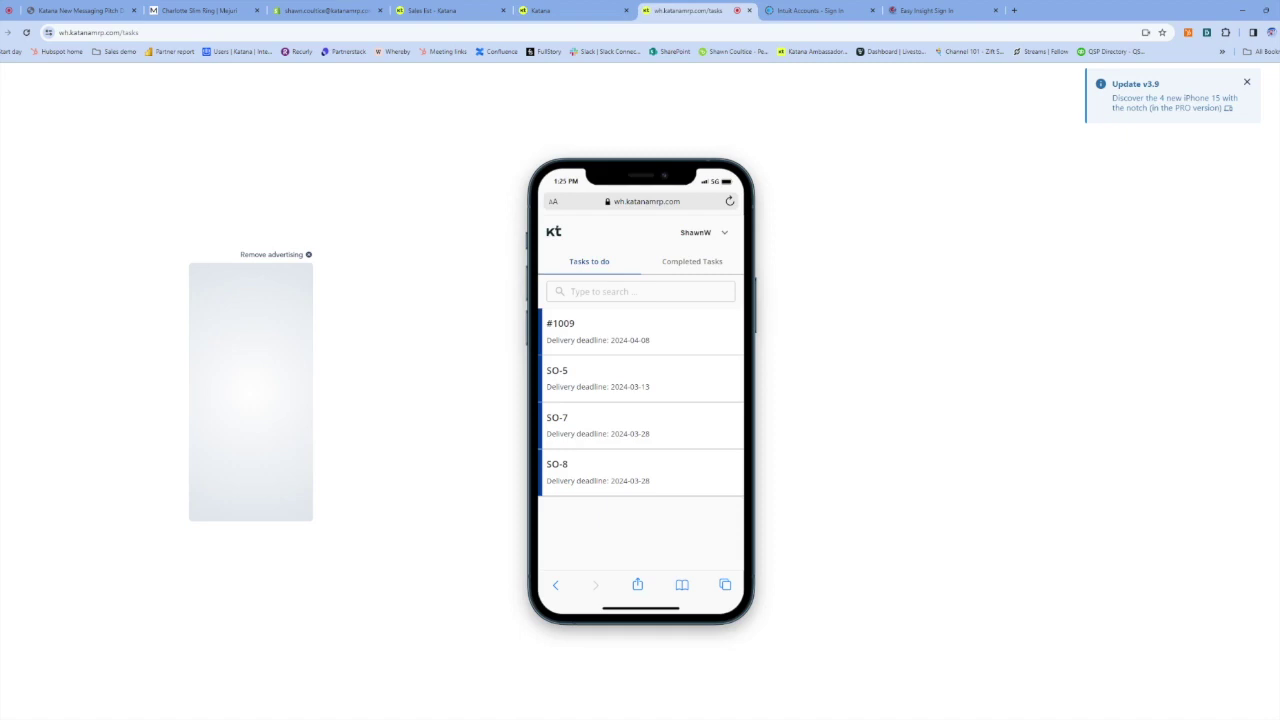
{"action": "left_click", "coordinate": [628, 329]}
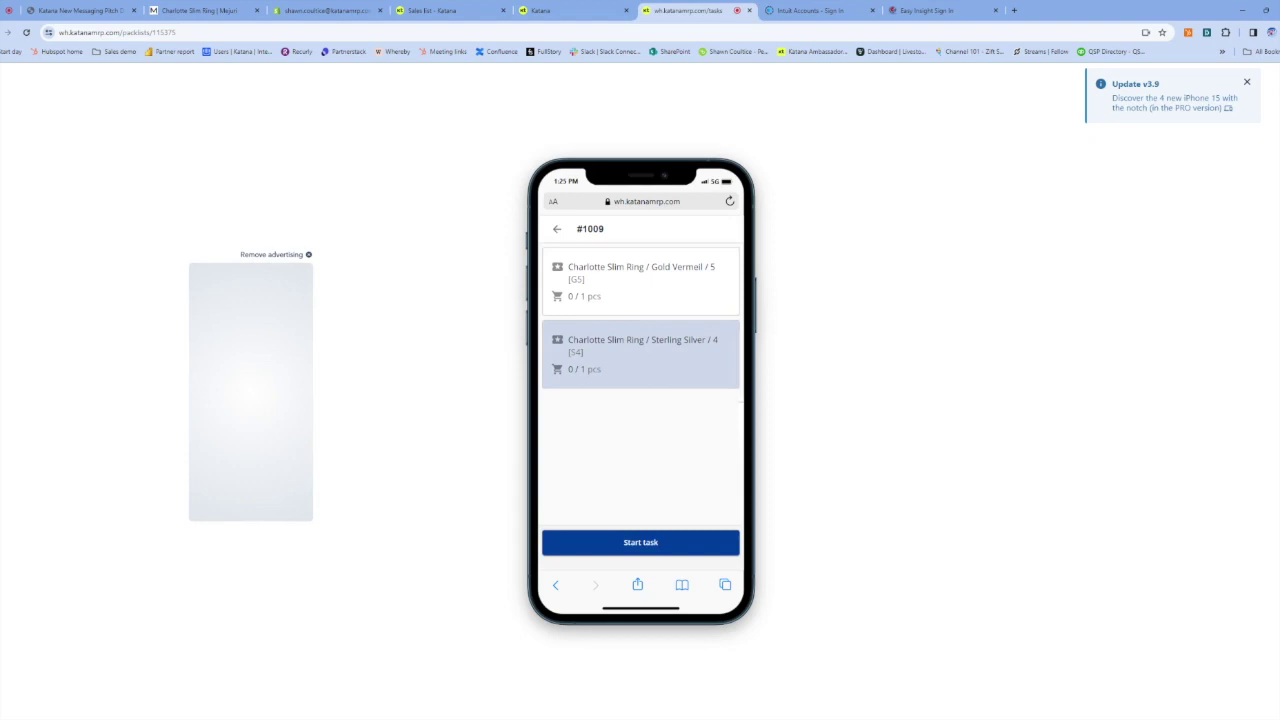
{"action": "left_click", "coordinate": [656, 542]}
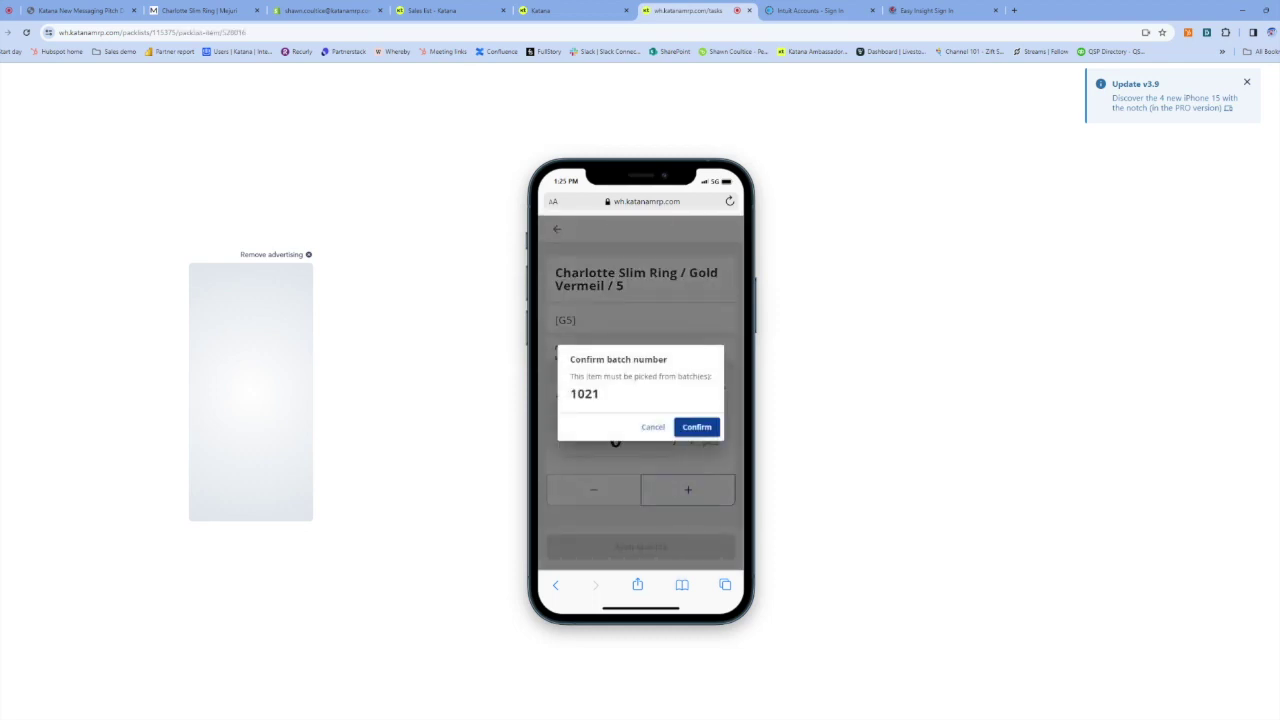
{"action": "left_click", "coordinate": [697, 427]}
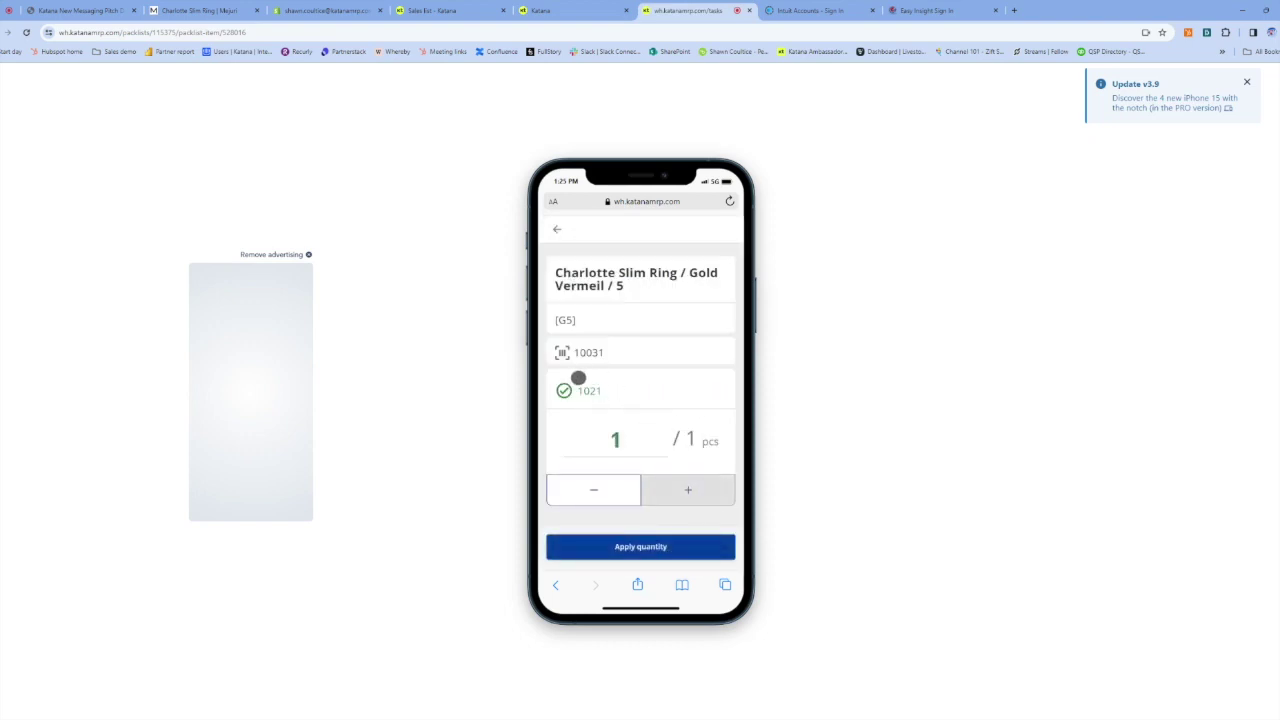
{"action": "left_click", "coordinate": [654, 546]}
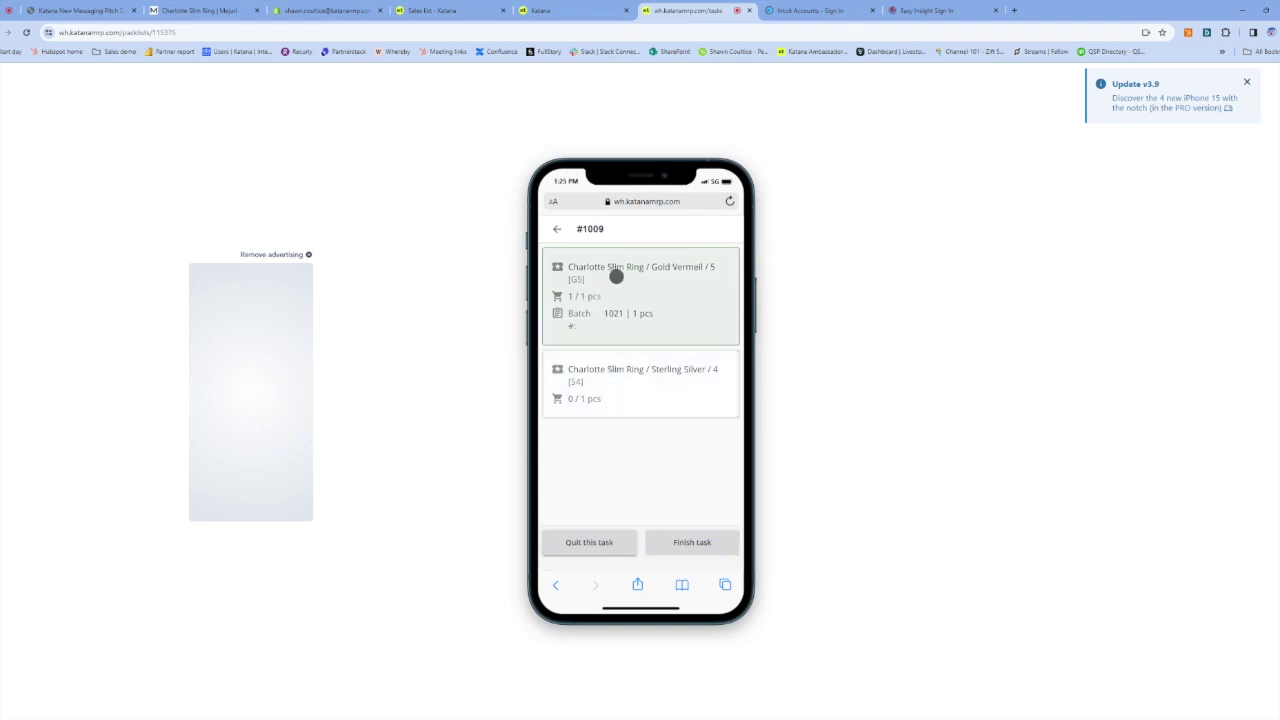
Pick 1 piece of Charlotte Slim Ring / Sterling Silver / 4 from batch 10012 and finish the packing task
{"action": "left_click", "coordinate": [626, 380]}
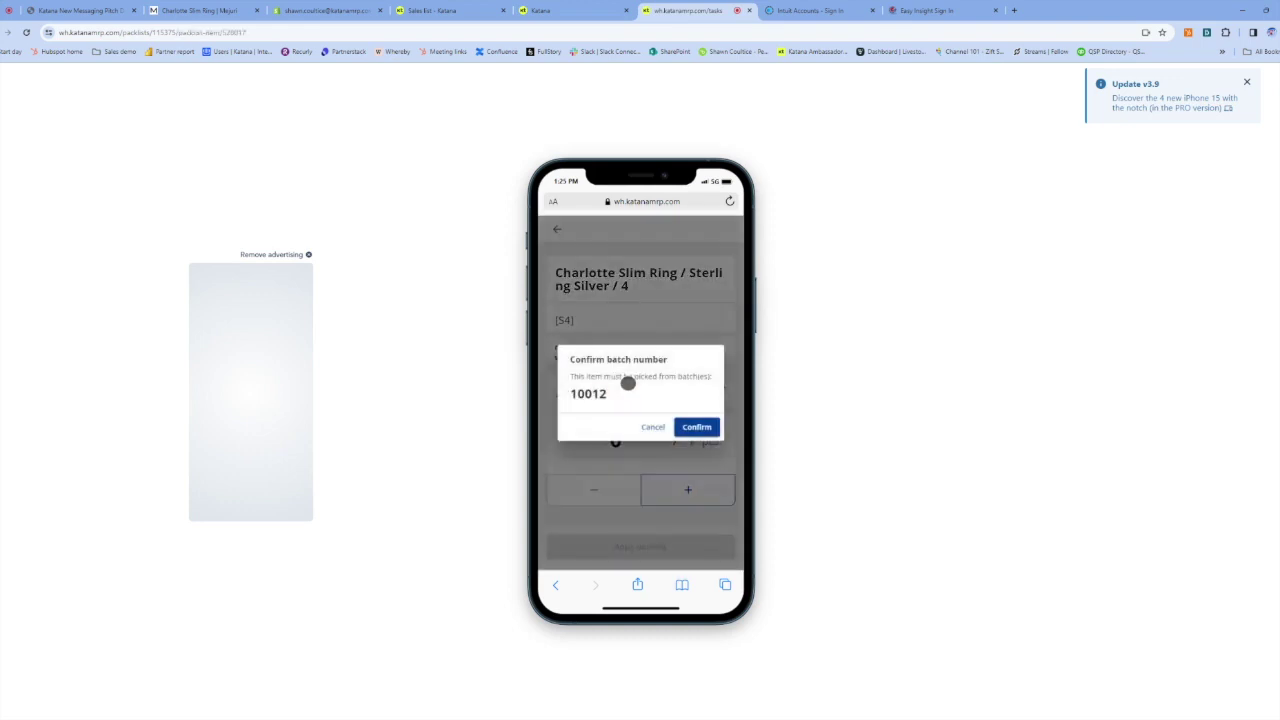
{"action": "left_click", "coordinate": [696, 426]}
{"action": "left_click", "coordinate": [684, 488]}
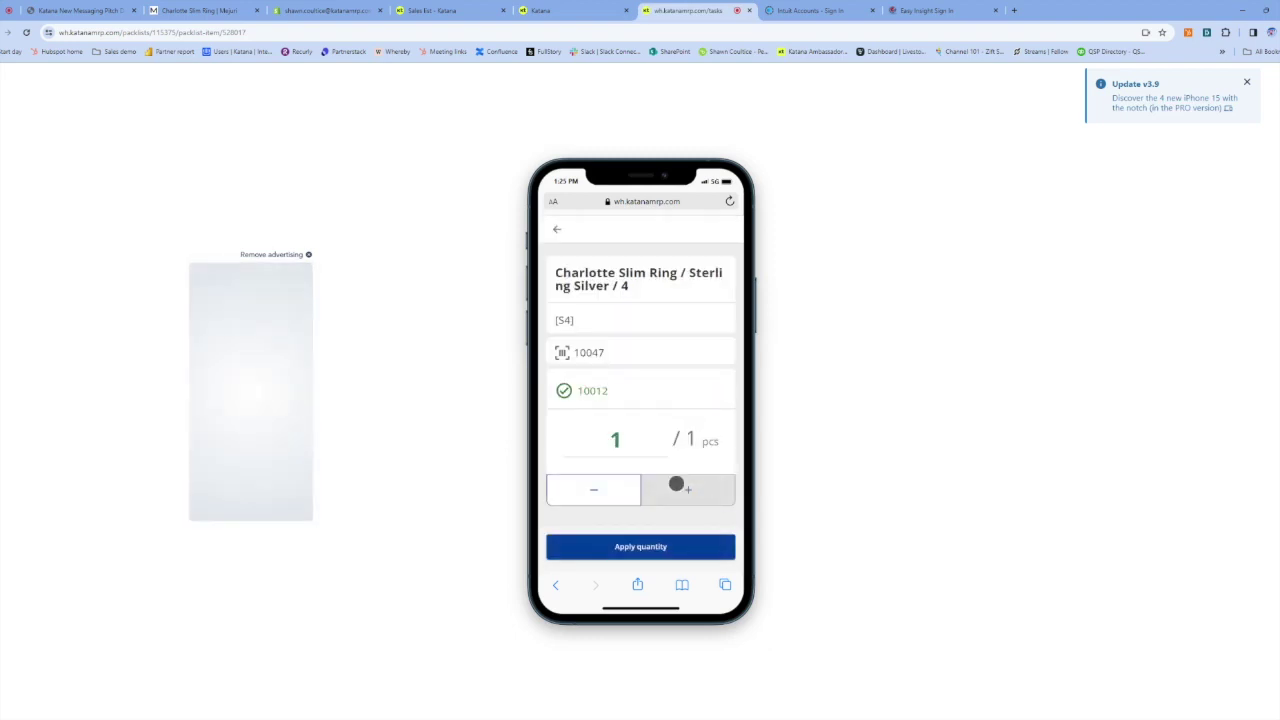
{"action": "left_click", "coordinate": [662, 546]}
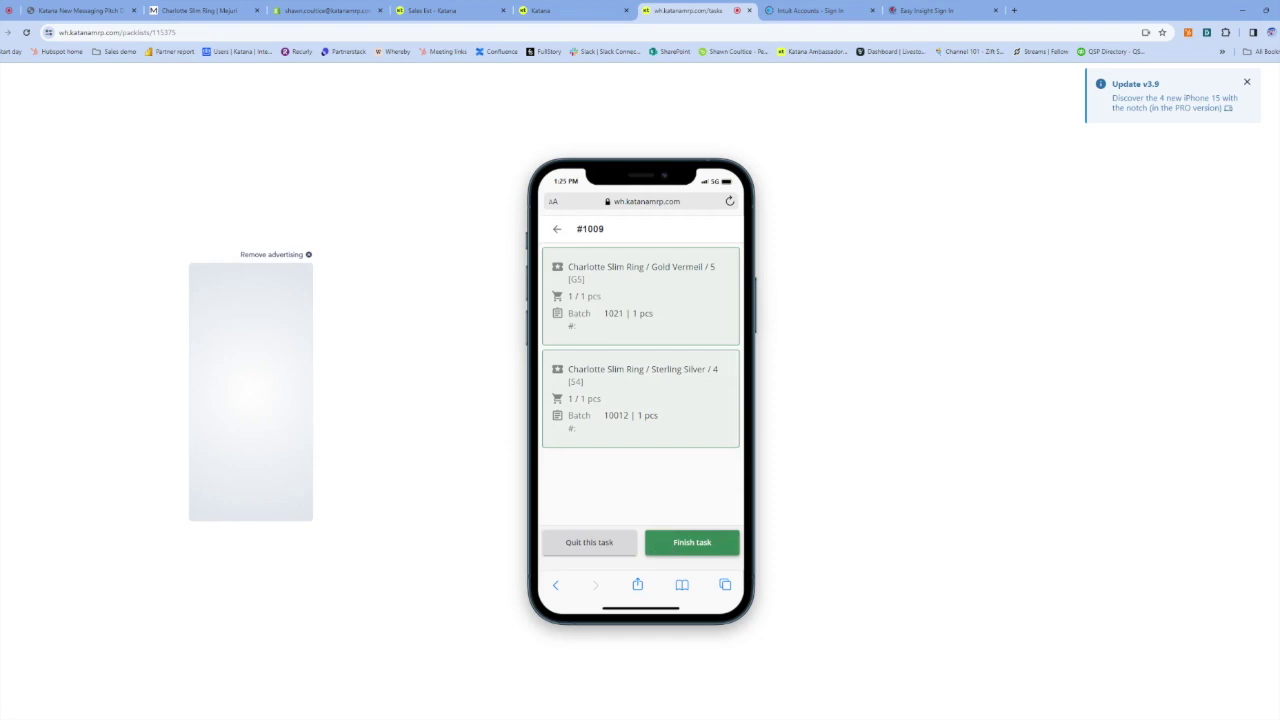
{"action": "left_click", "coordinate": [665, 536]}
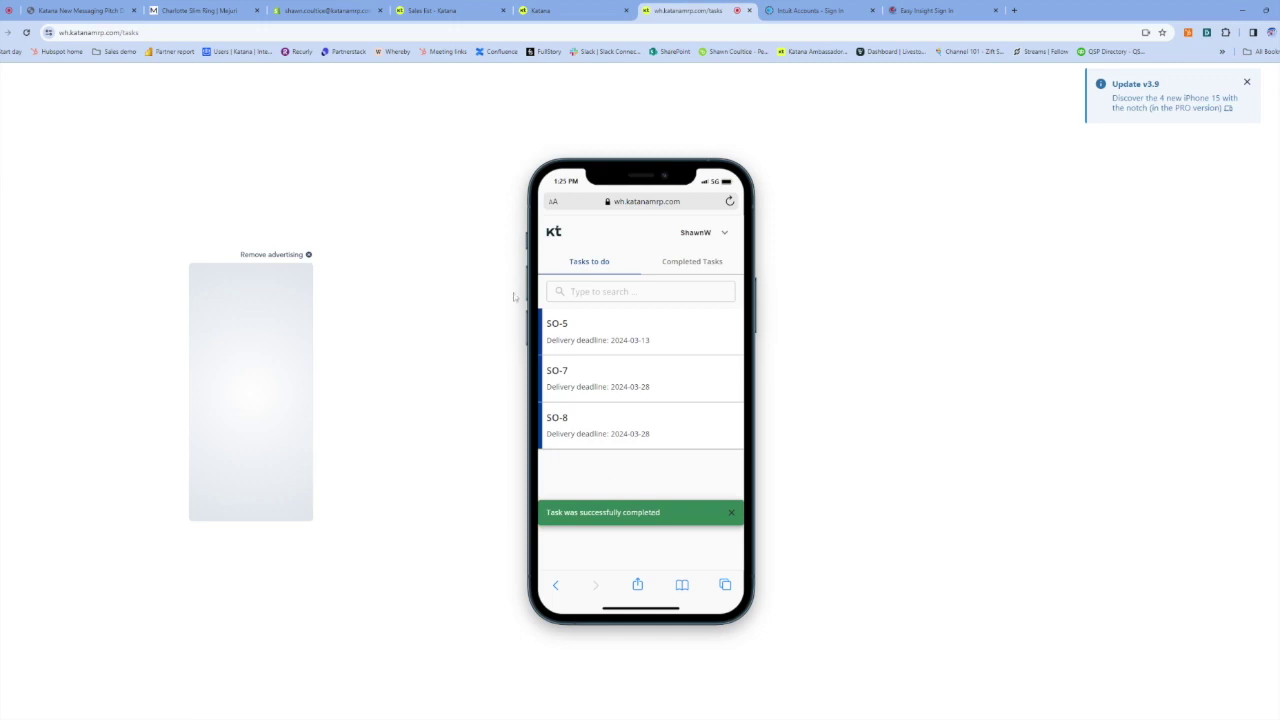
Return to the main Katana sales orders list and open the delivery status options for the packed Charlotte Slim Ring order
{"action": "left_click", "coordinate": [432, 12]}
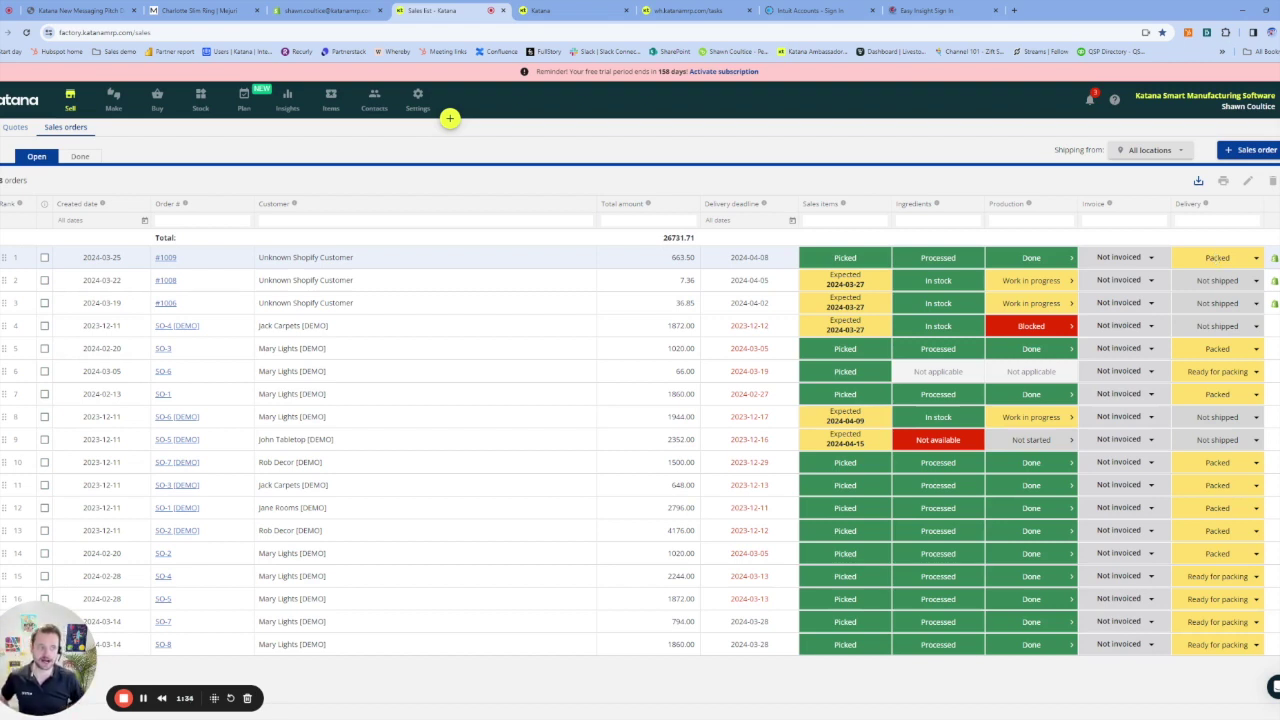
{"action": "left_click", "coordinate": [1227, 259]}
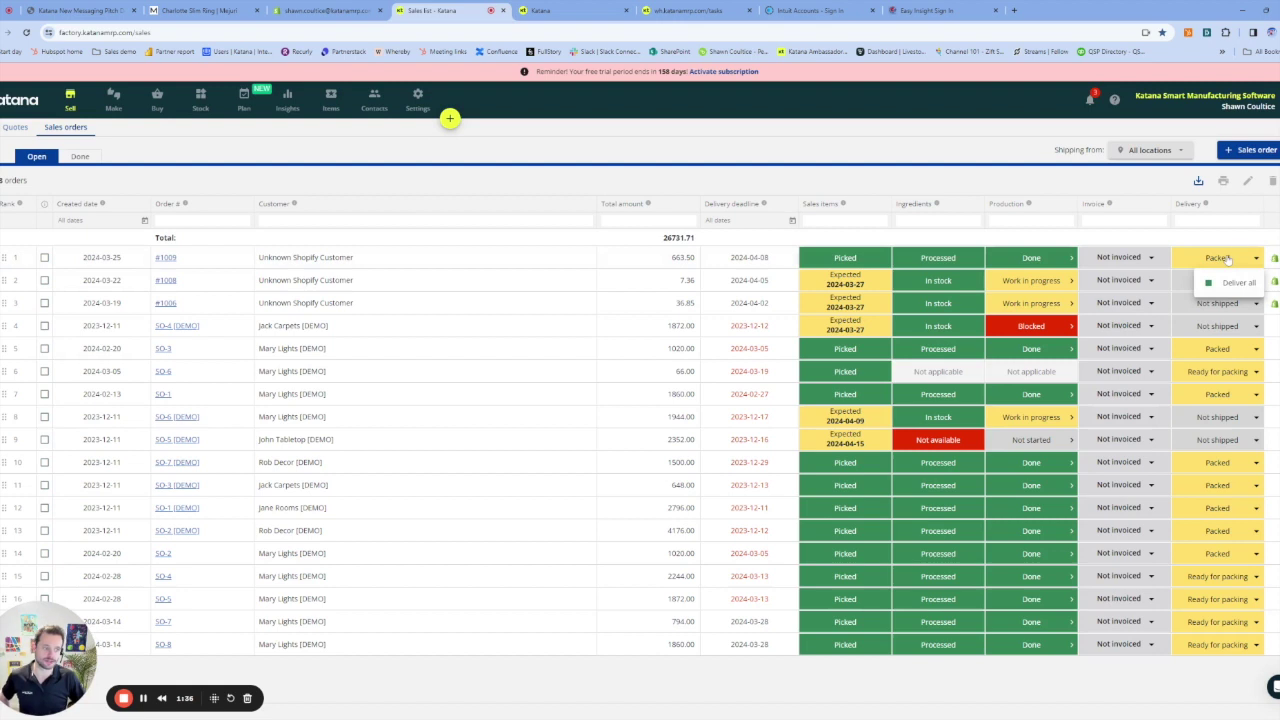